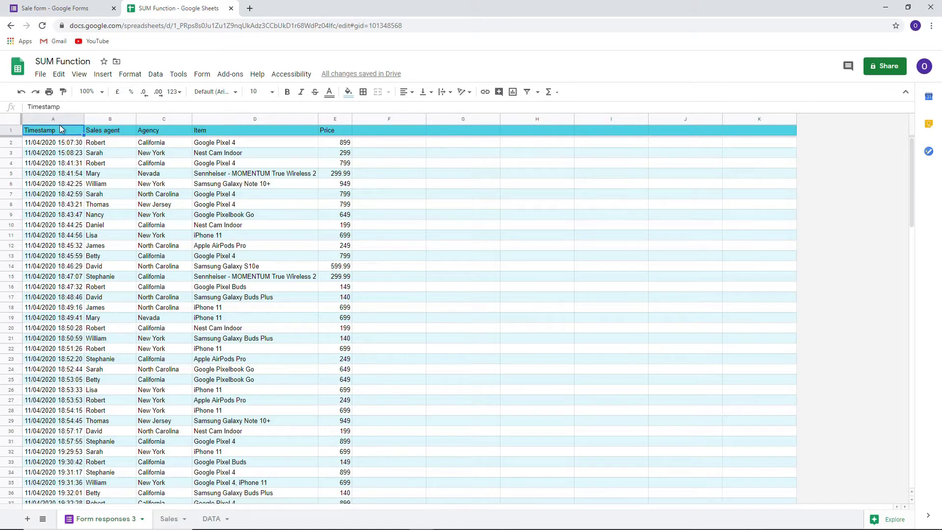
Create a pivot table on a new sheet from columns A to E of Form responses 3.
drag(53, 118, 343, 120)
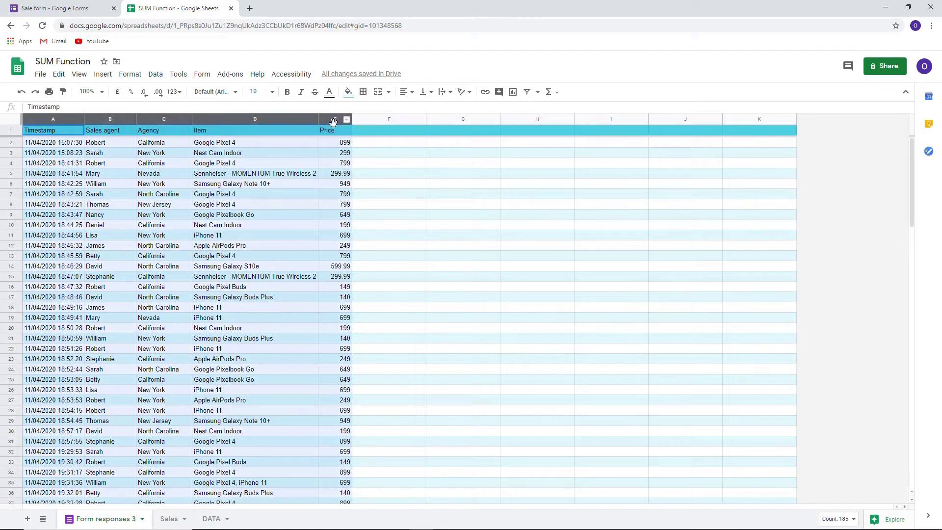
click(155, 74)
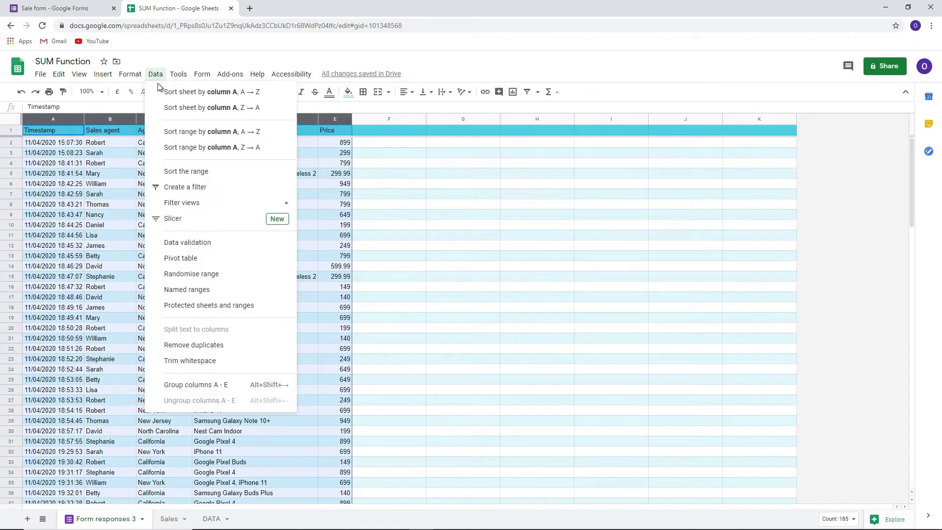
click(209, 257)
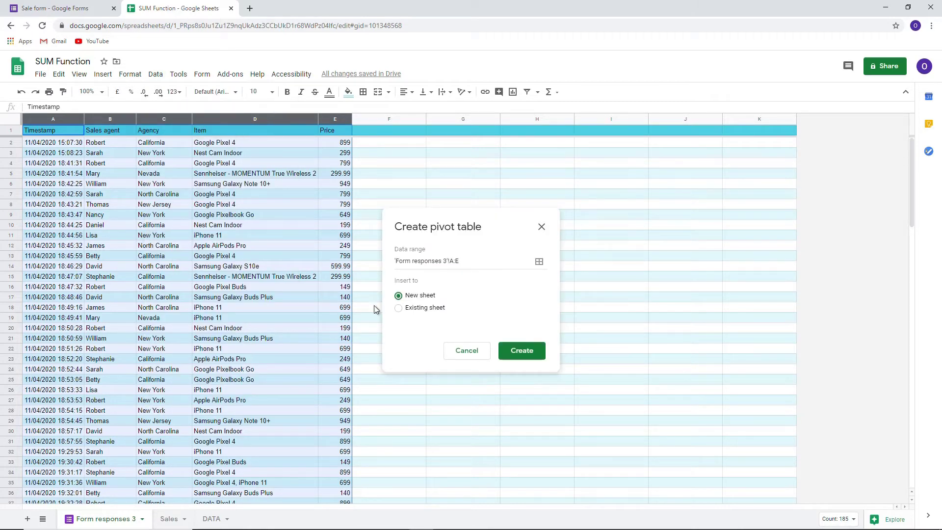
click(524, 351)
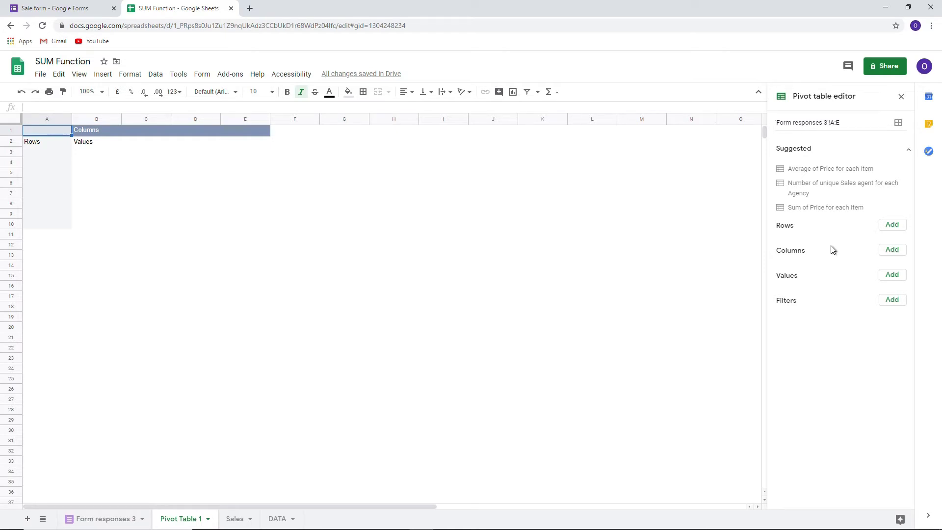
Add Agency as the pivot table's rows and Price, summarised by SUM, as its values.
click(892, 226)
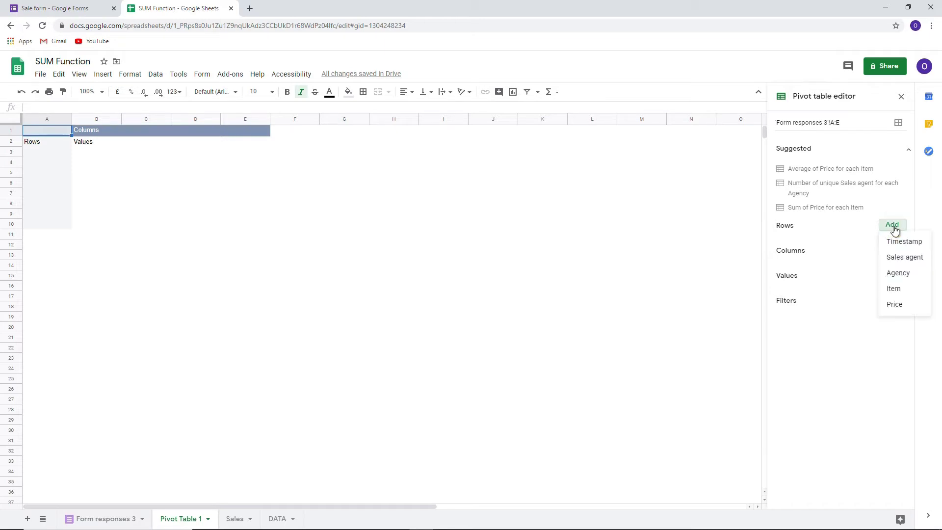
click(907, 274)
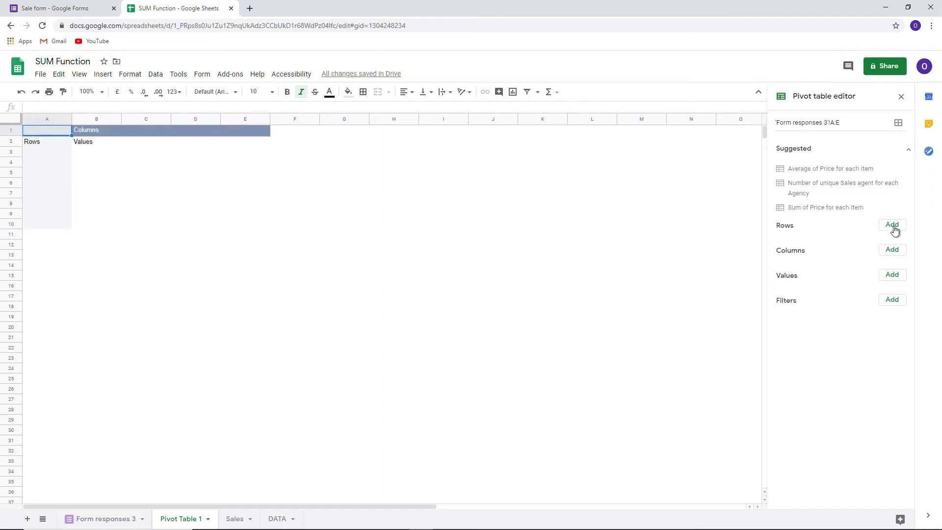
click(892, 227)
click(909, 273)
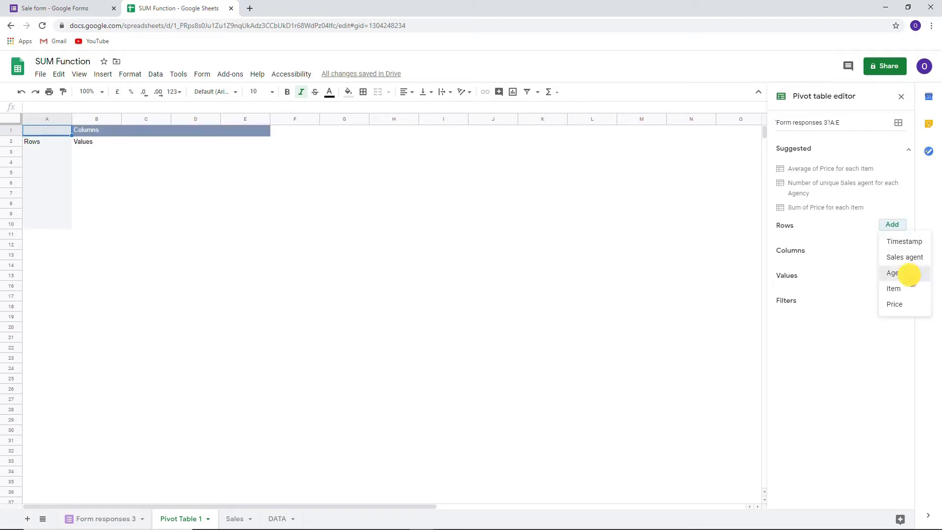
click(891, 289)
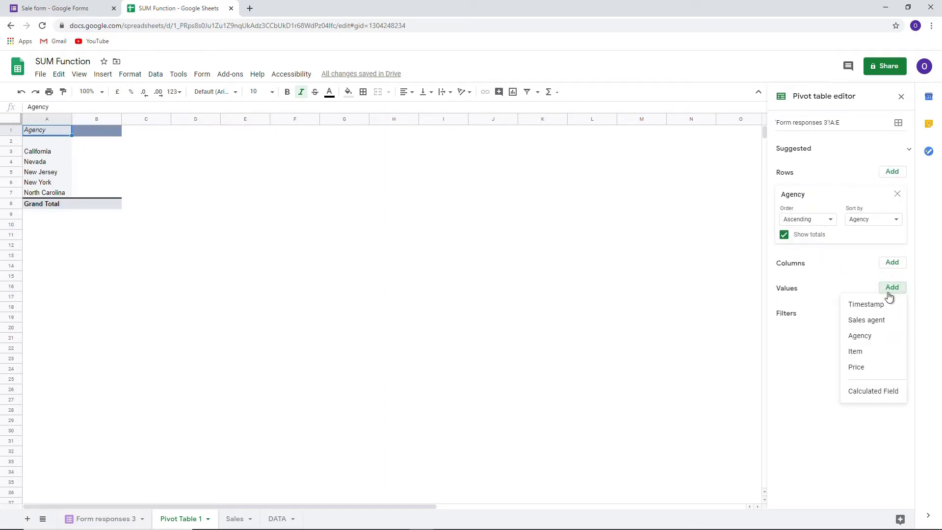
click(875, 367)
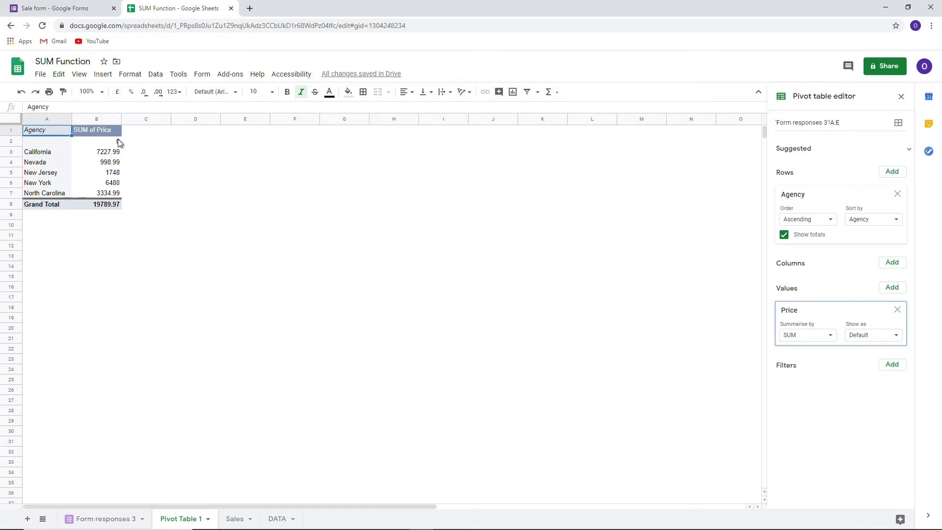
Add an Agency filter to the pivot table with the condition "Is not empty" to exclude the blank row.
click(890, 365)
click(900, 413)
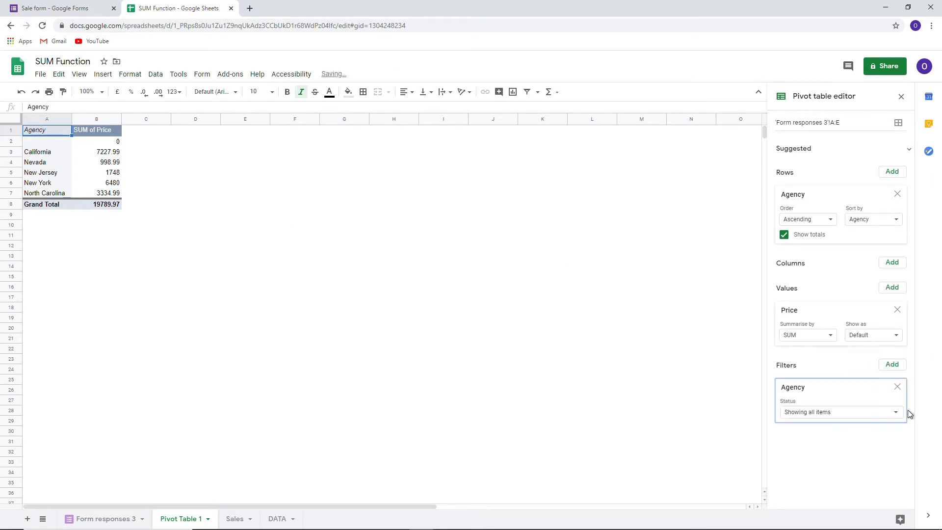
click(871, 412)
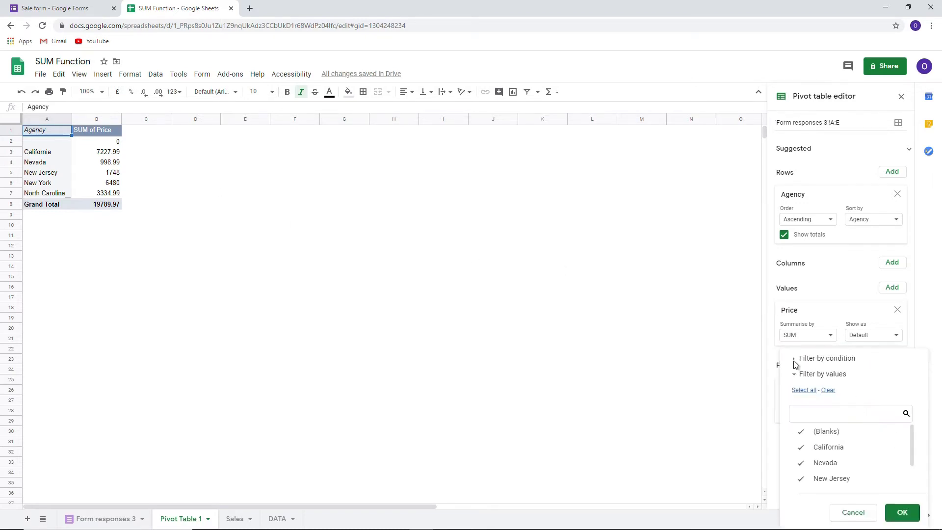
click(797, 364)
click(850, 359)
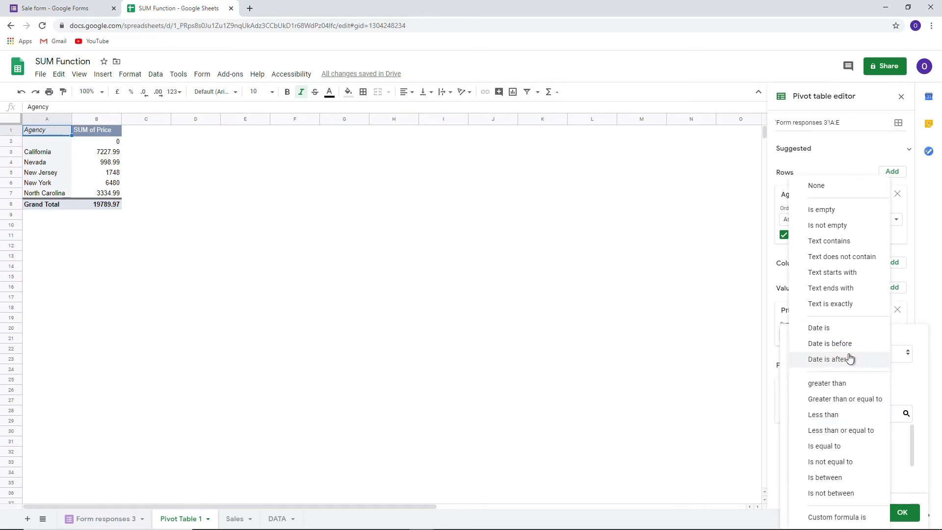
click(829, 227)
click(902, 512)
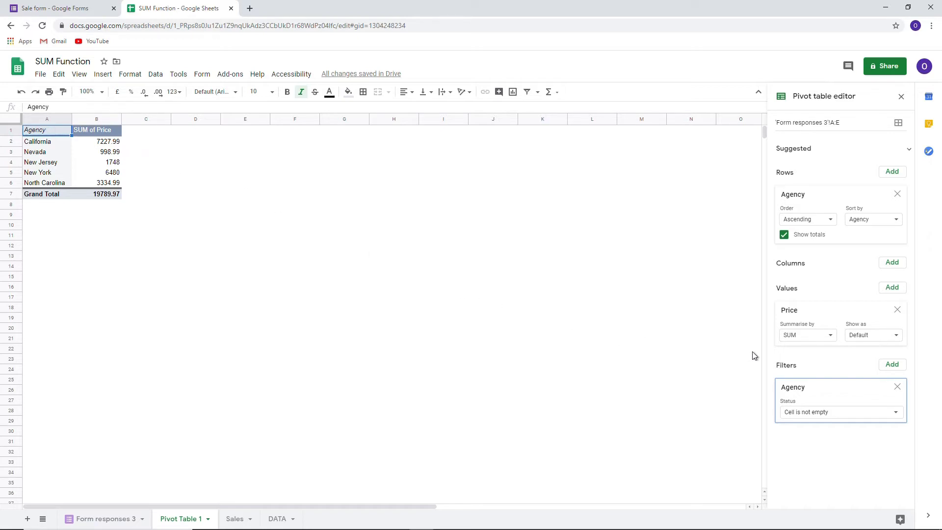
Add Item as a second pivot table value, summarised by COUNTA.
click(889, 289)
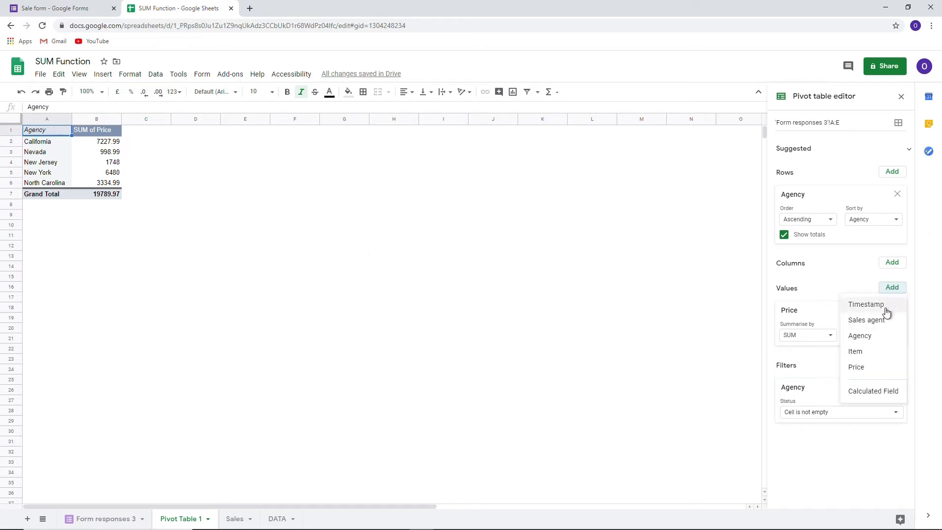
click(878, 351)
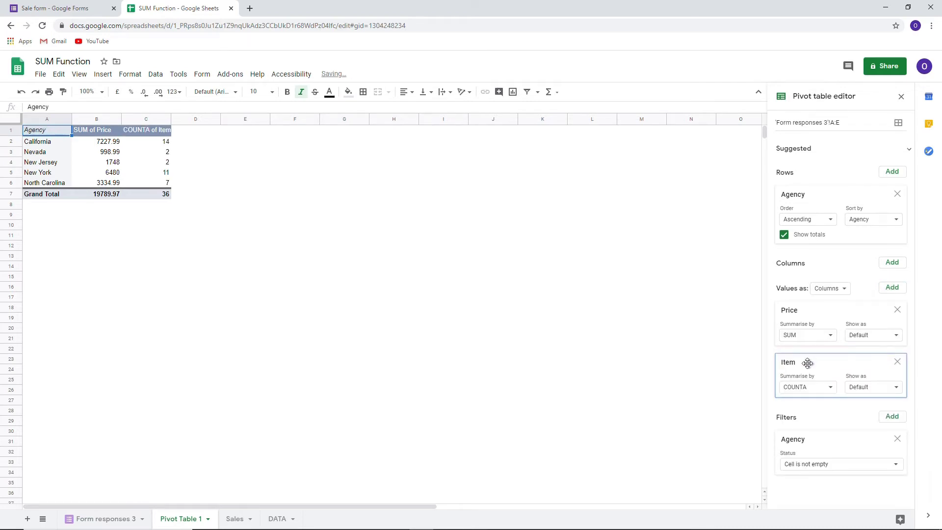
click(823, 390)
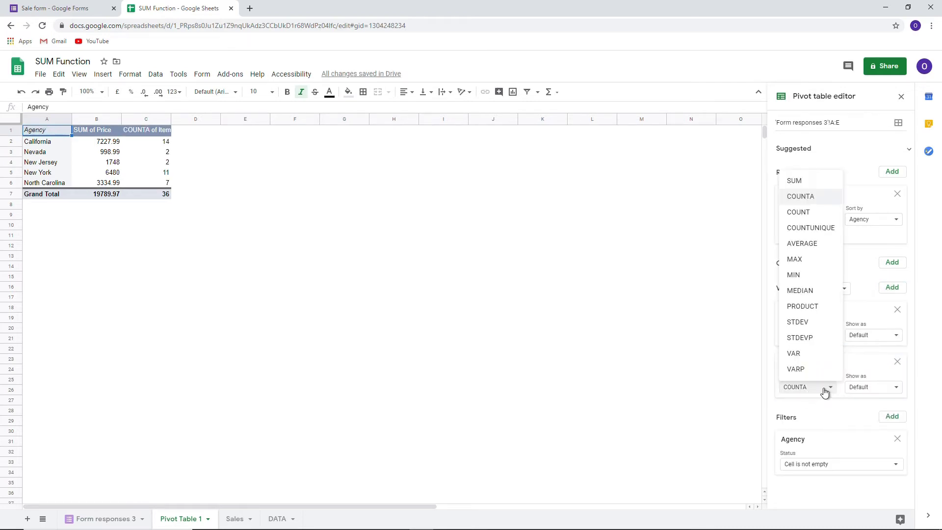
click(806, 197)
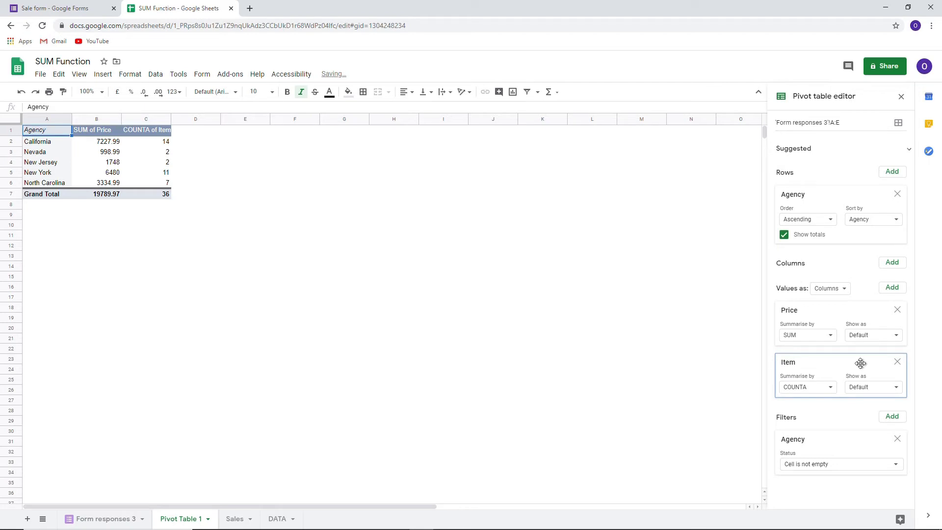
Try displaying the Item counts as % of column and return them to the Default display.
click(901, 389)
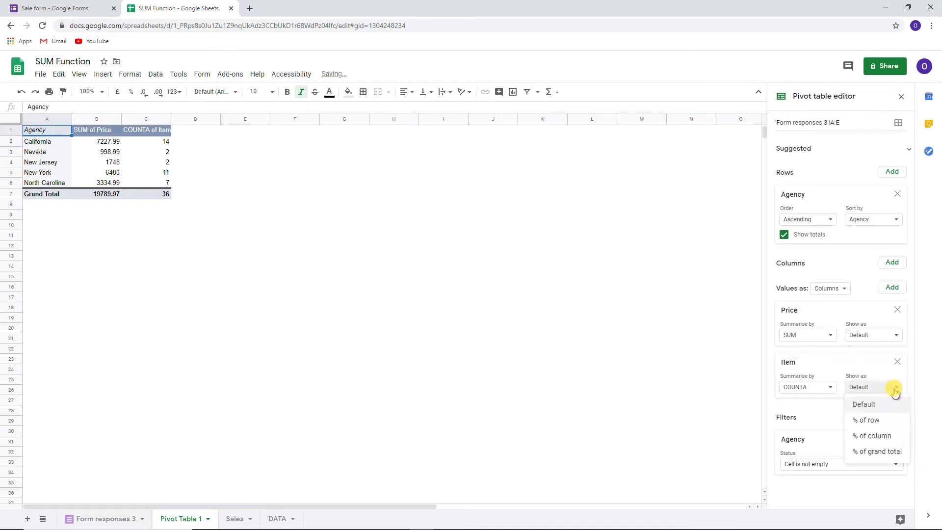
click(897, 441)
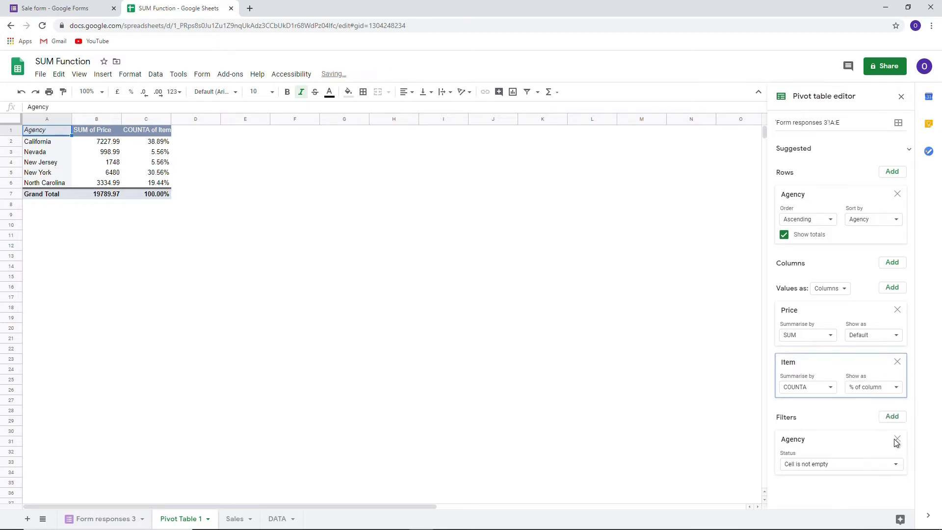
click(889, 389)
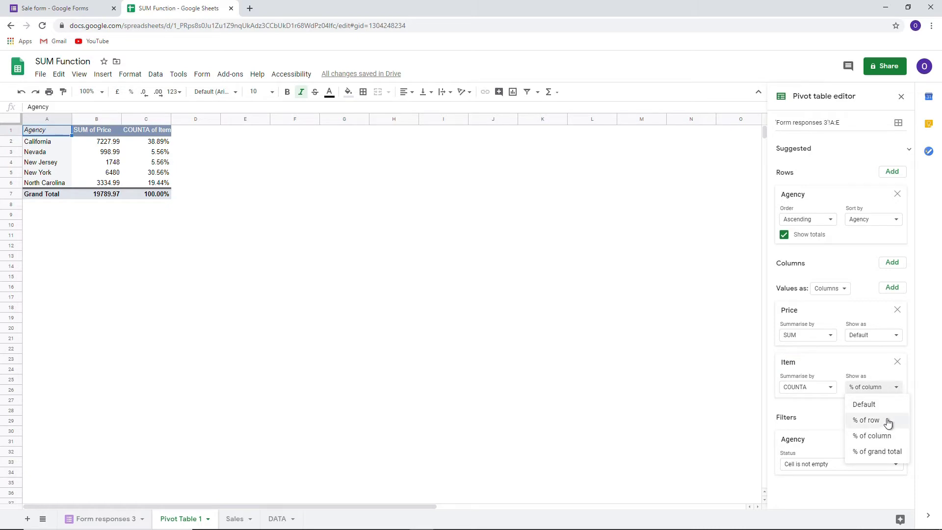
click(881, 408)
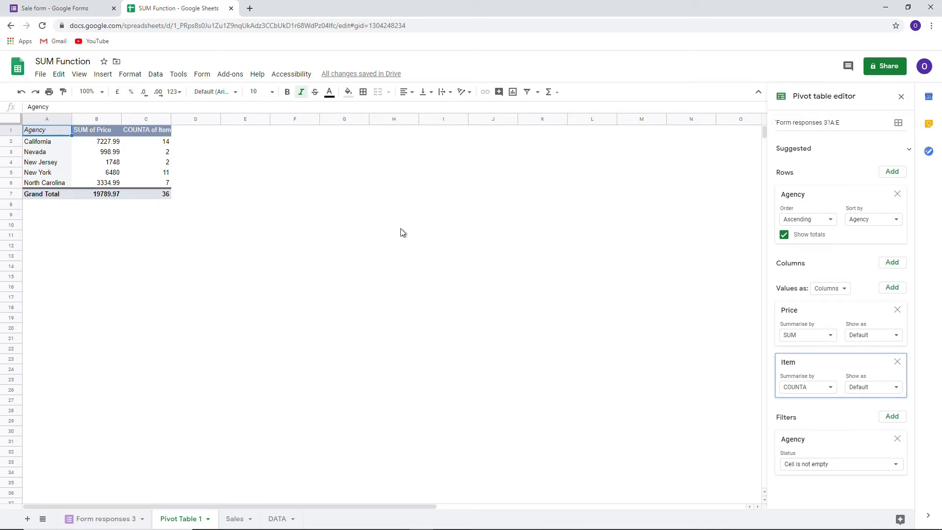
Show the Price sums as % of column and sort the Agency rows by SUM of Price in descending order.
click(893, 337)
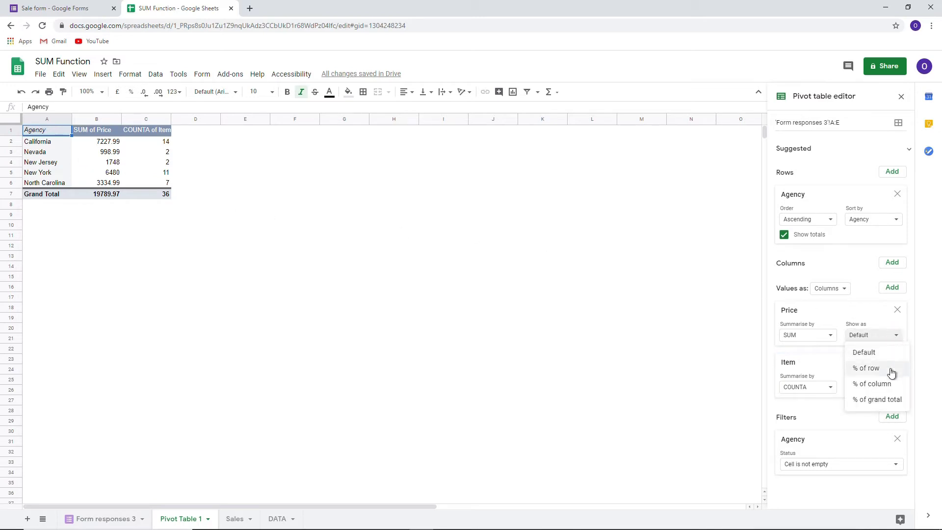
click(867, 383)
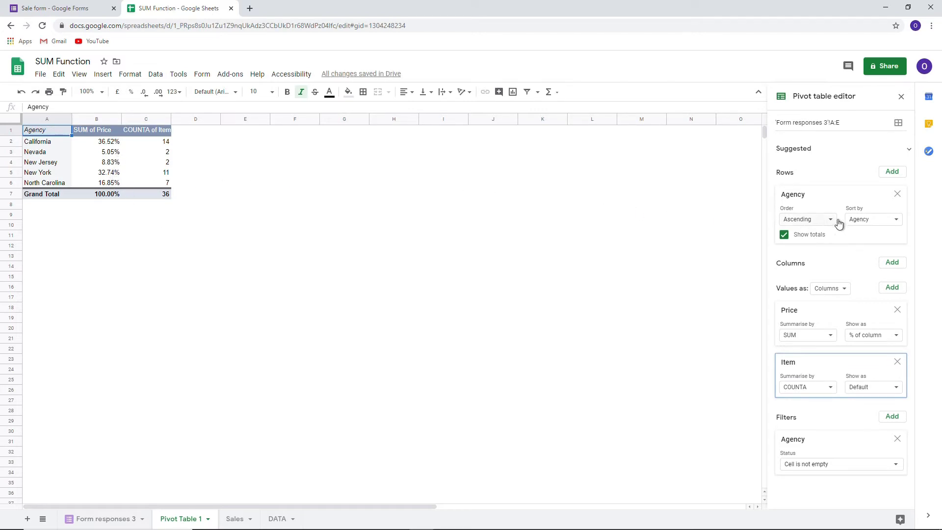
click(892, 226)
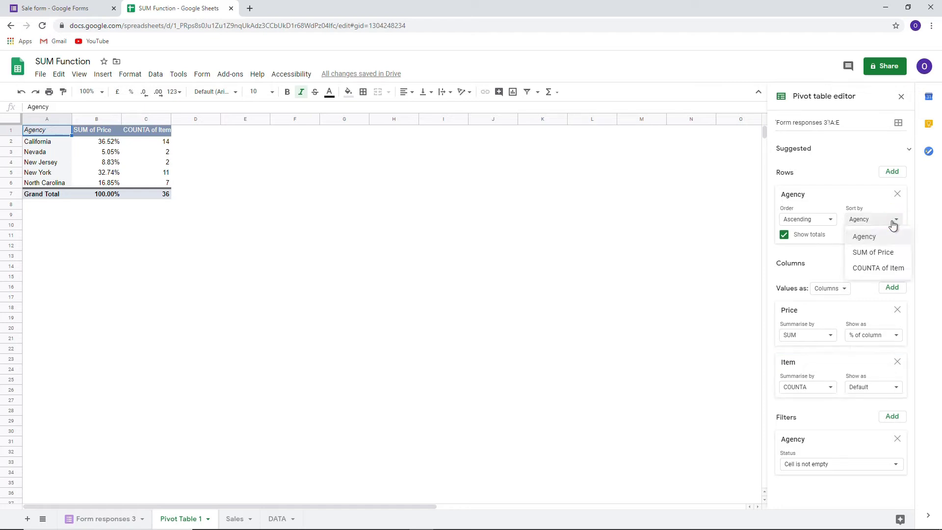
click(890, 257)
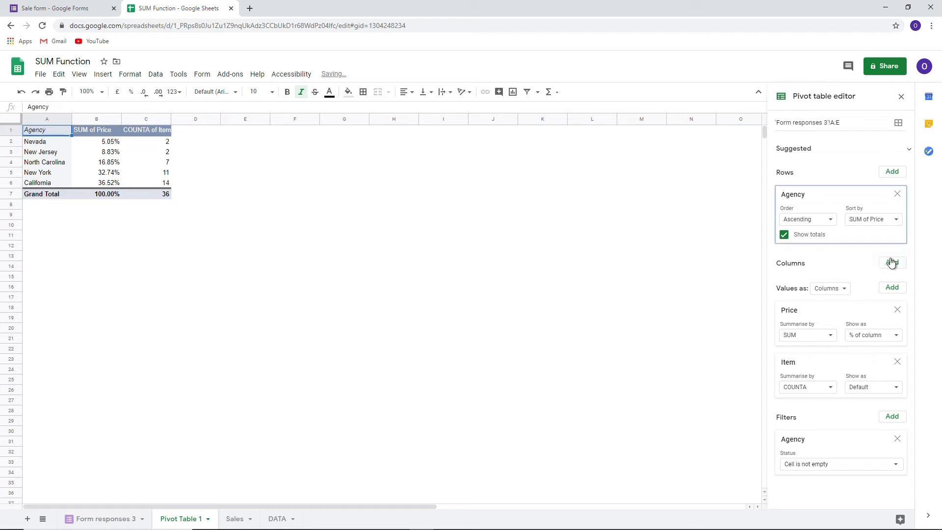
click(833, 222)
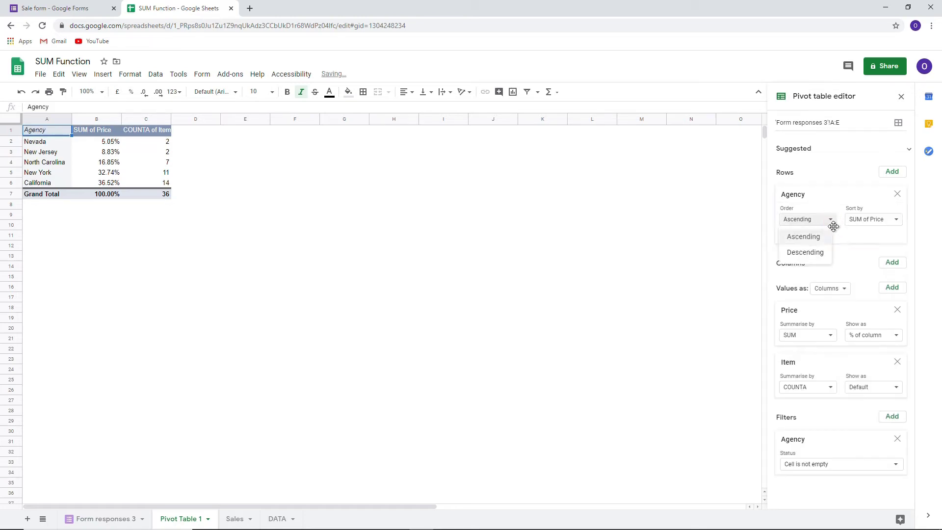
click(824, 250)
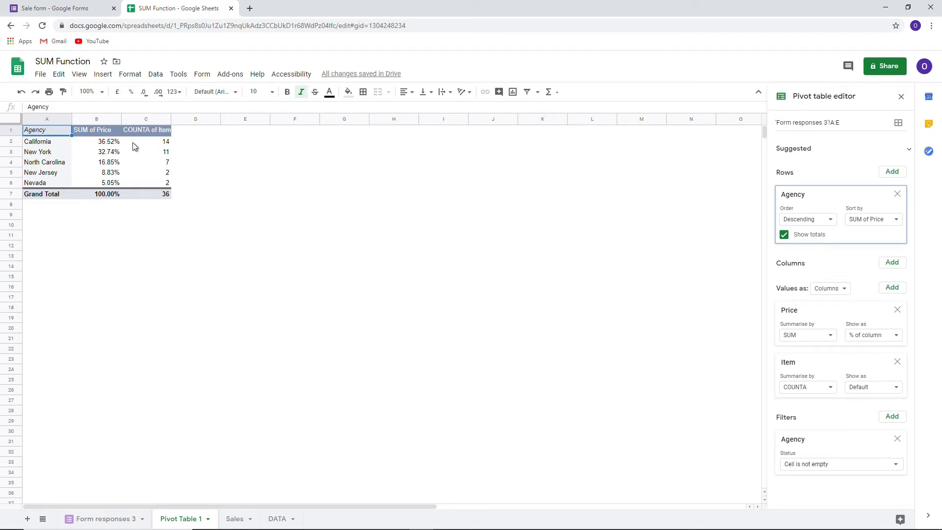
Create a second pivot table on a new sheet from columns A to E of Form responses 3.
click(102, 520)
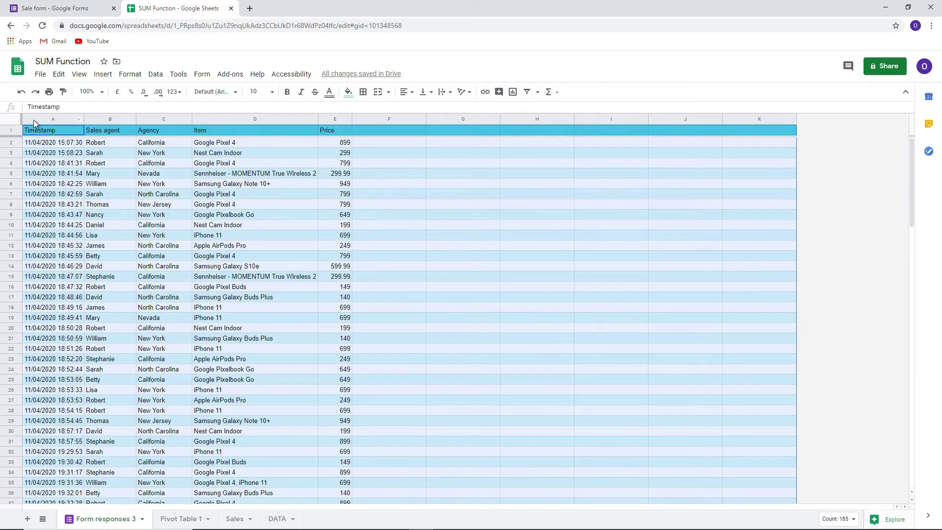
drag(34, 124, 337, 120)
click(155, 74)
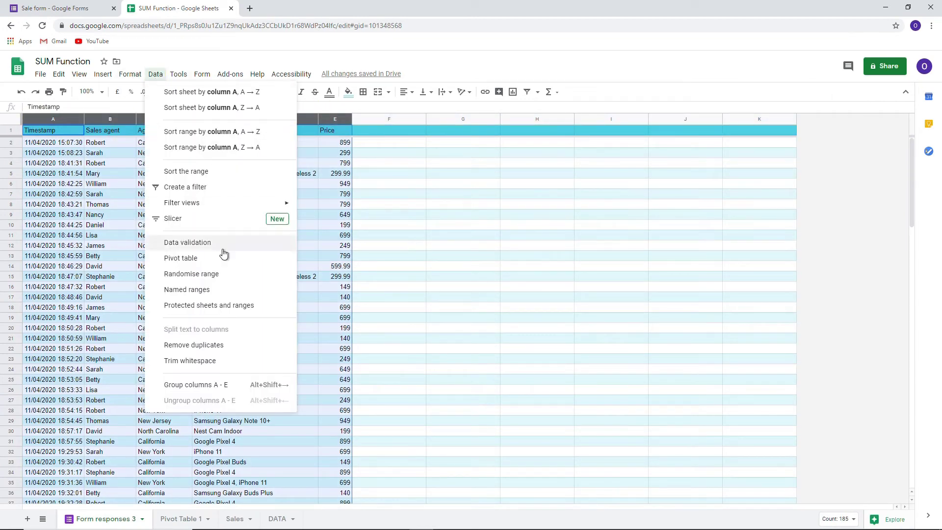
click(211, 258)
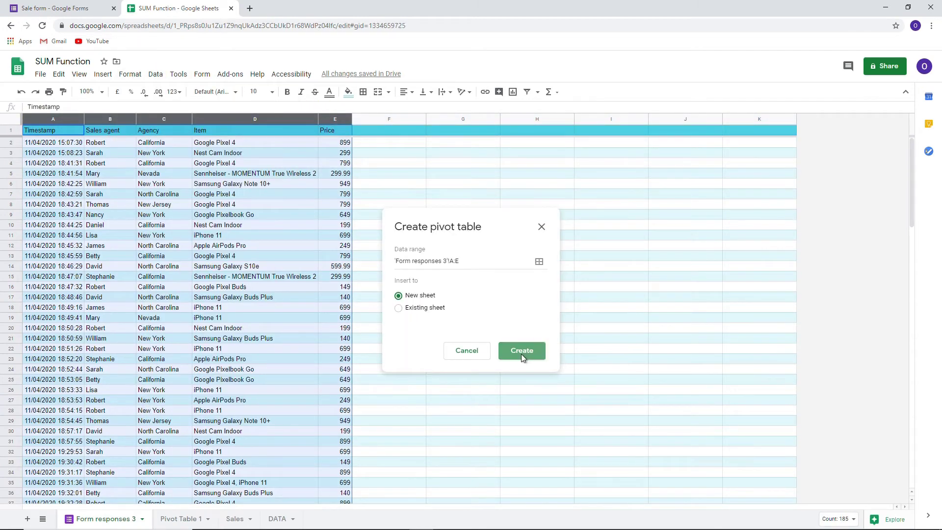
click(521, 351)
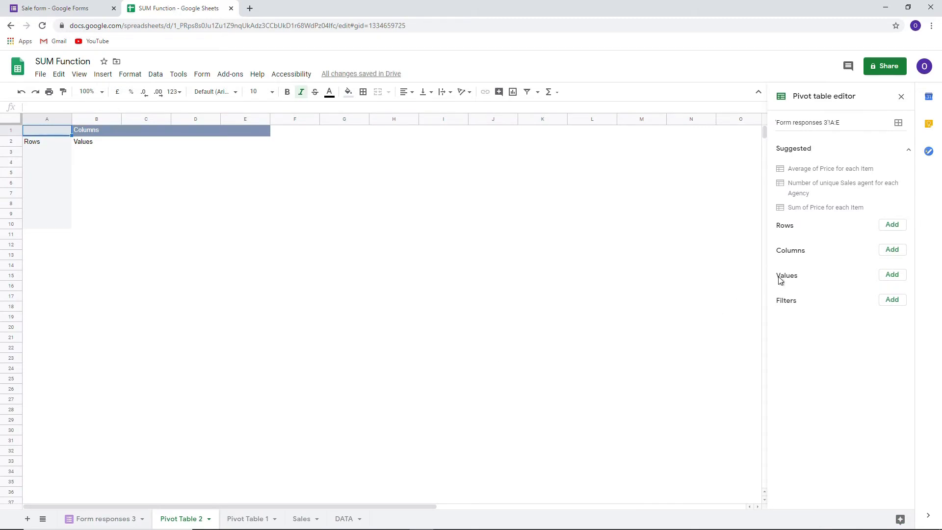
Add Sales agent as the pivot table rows and filter Sales agent by the condition Is not empty.
click(892, 224)
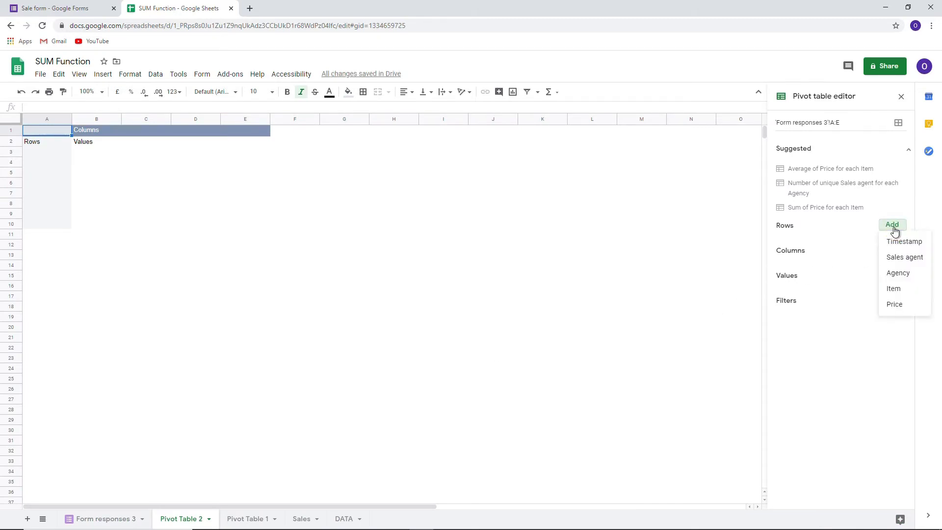
click(907, 257)
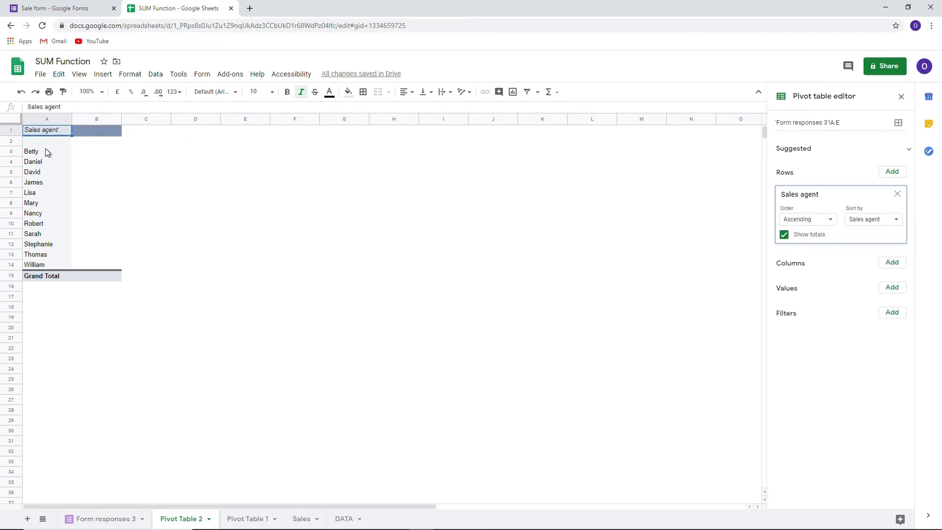
click(883, 314)
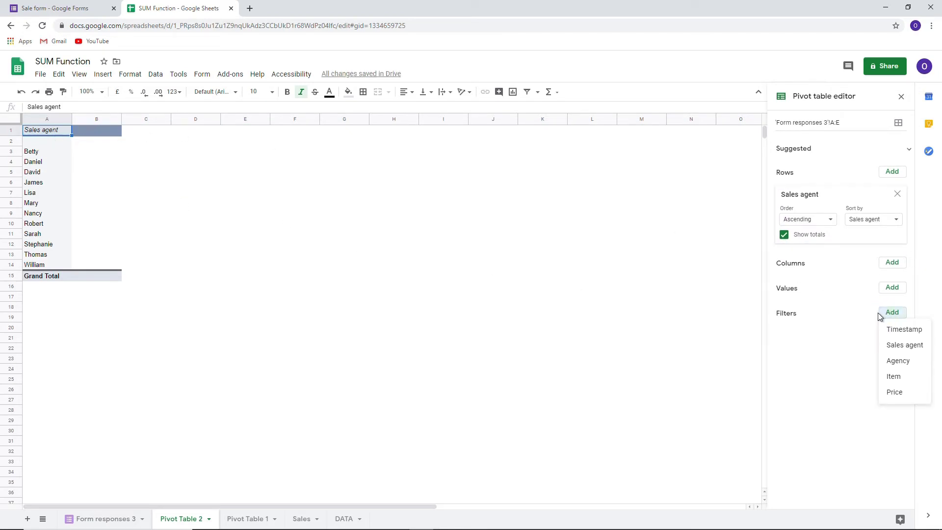
click(901, 345)
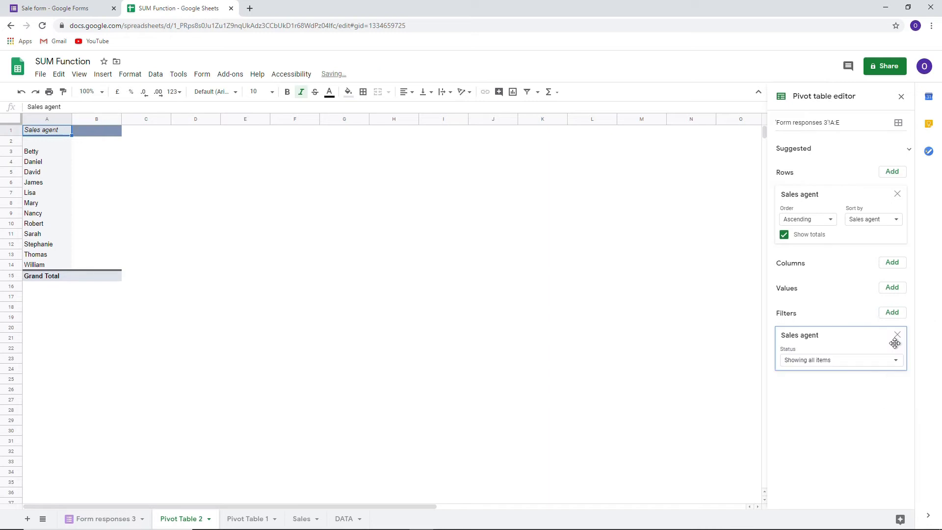
click(870, 363)
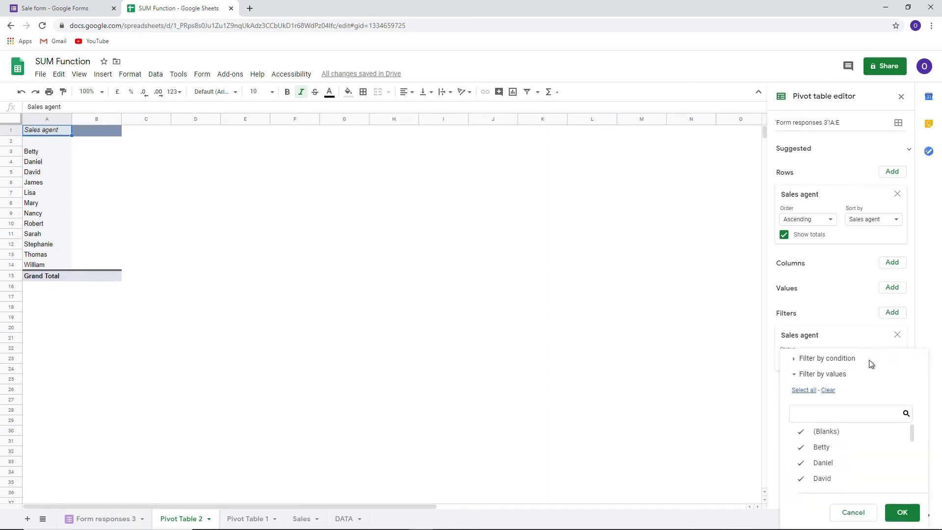
click(823, 357)
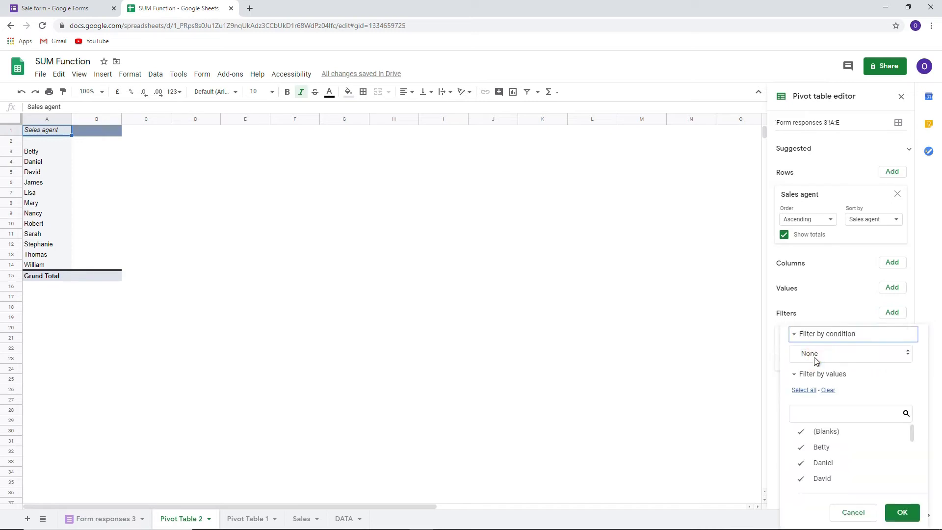
click(889, 361)
click(833, 229)
click(902, 512)
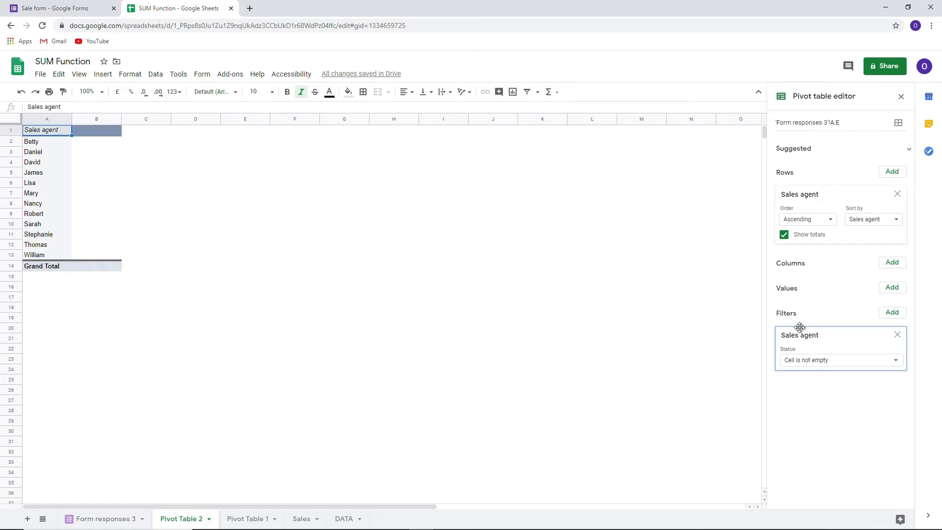
Add Item as a COUNTA value and sort the Sales agent rows by COUNTA of Item in descending order.
click(885, 289)
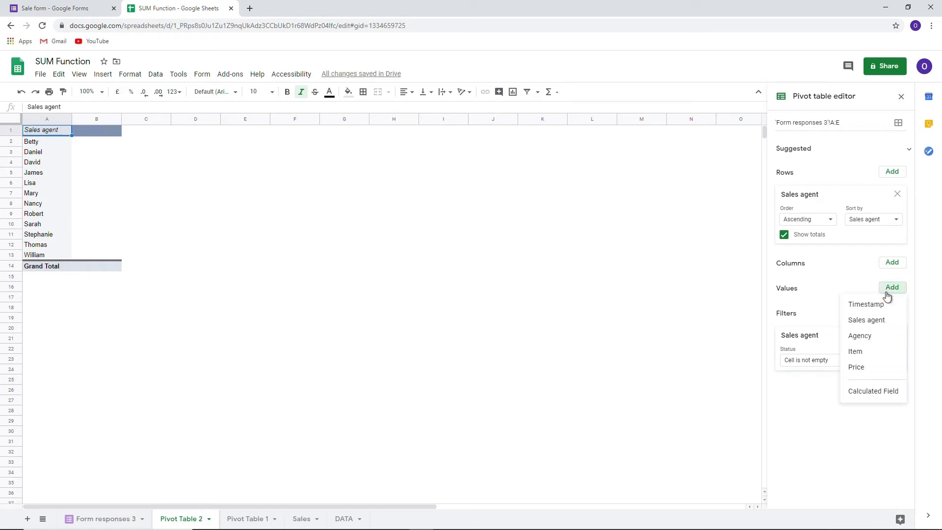
click(878, 353)
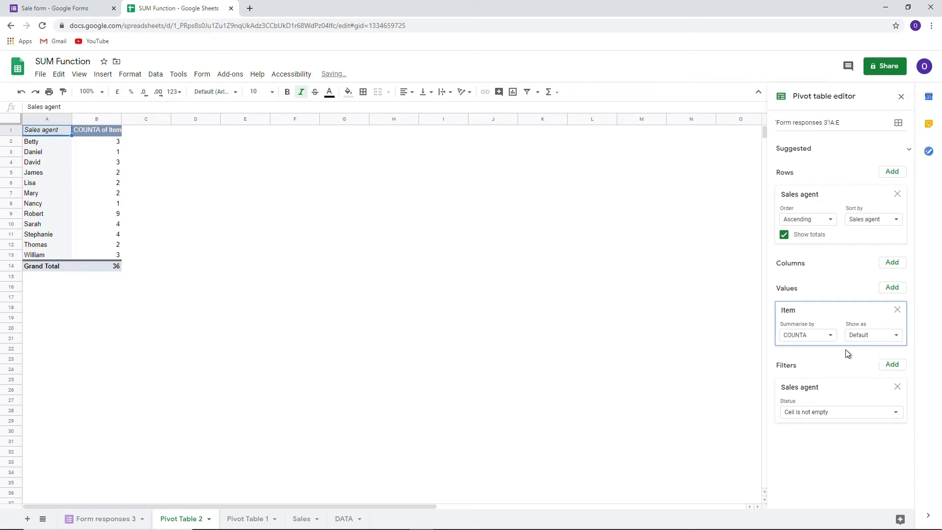
click(895, 219)
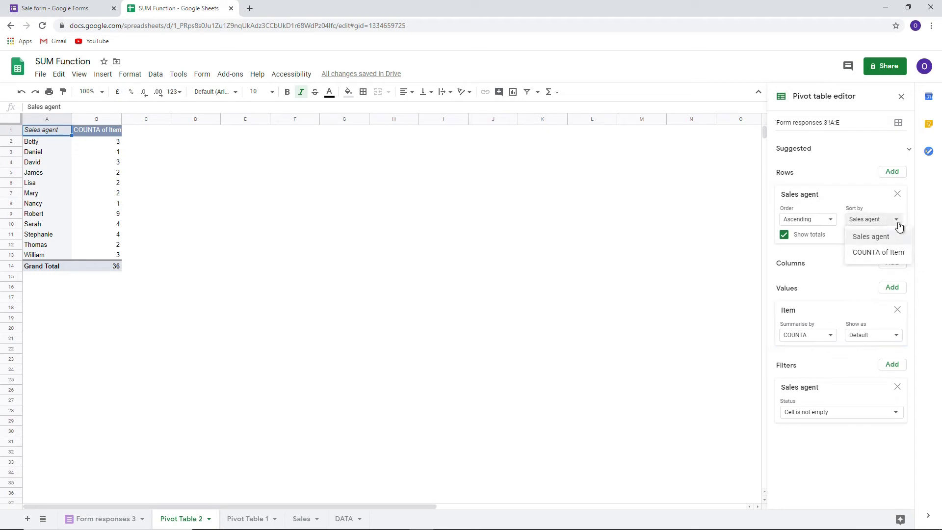
click(897, 256)
click(829, 221)
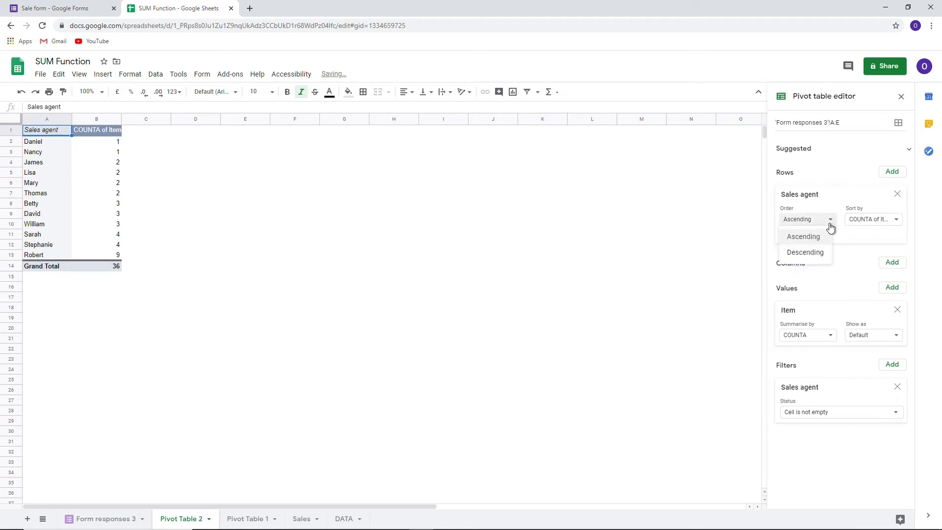
click(814, 251)
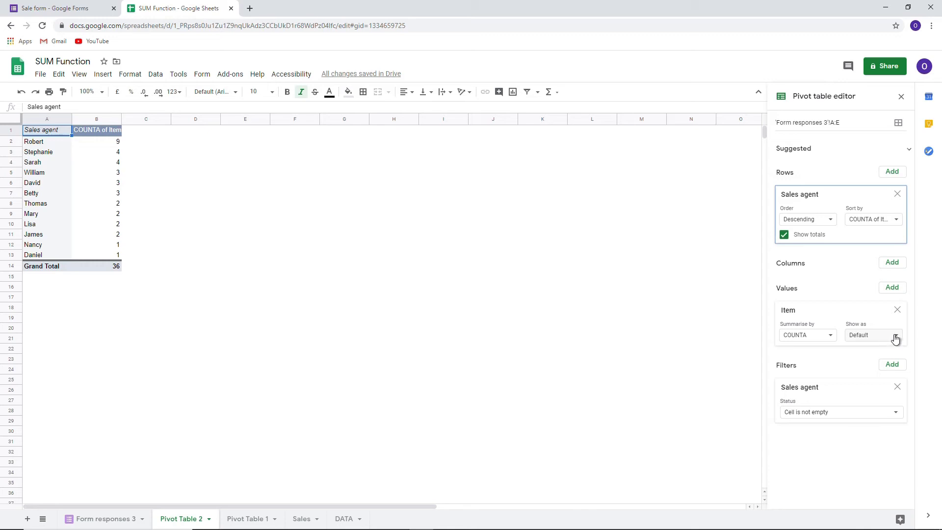
Replace the Item value with Price summarised by SUM, and sort the Sales agent rows by SUM of Price.
click(896, 311)
click(893, 290)
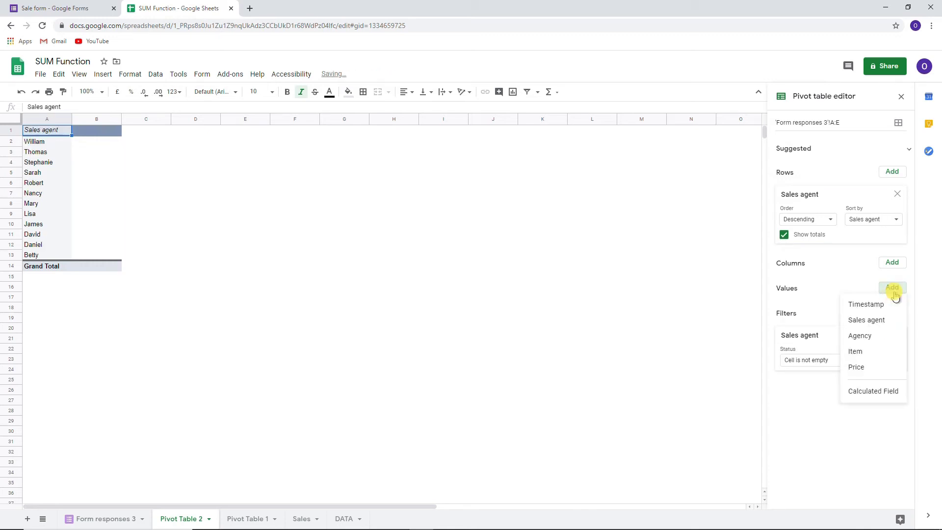
click(865, 369)
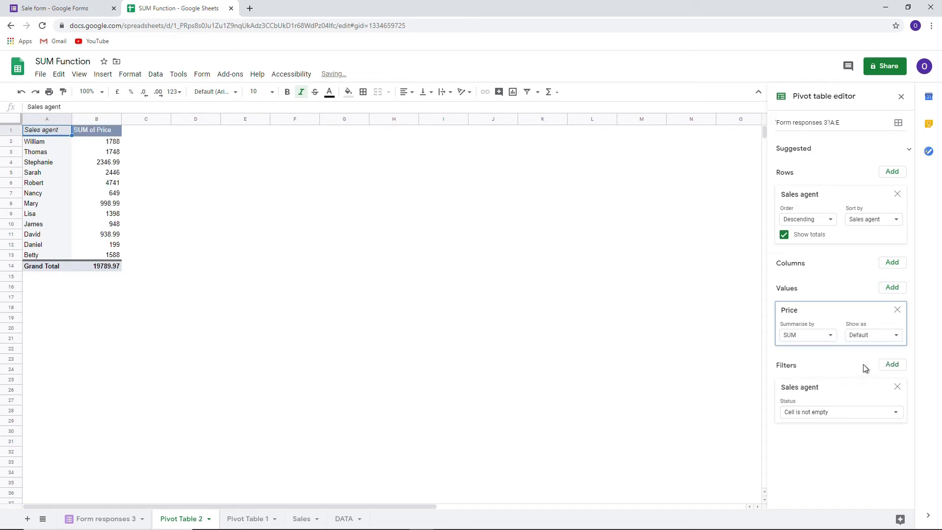
click(874, 227)
click(875, 252)
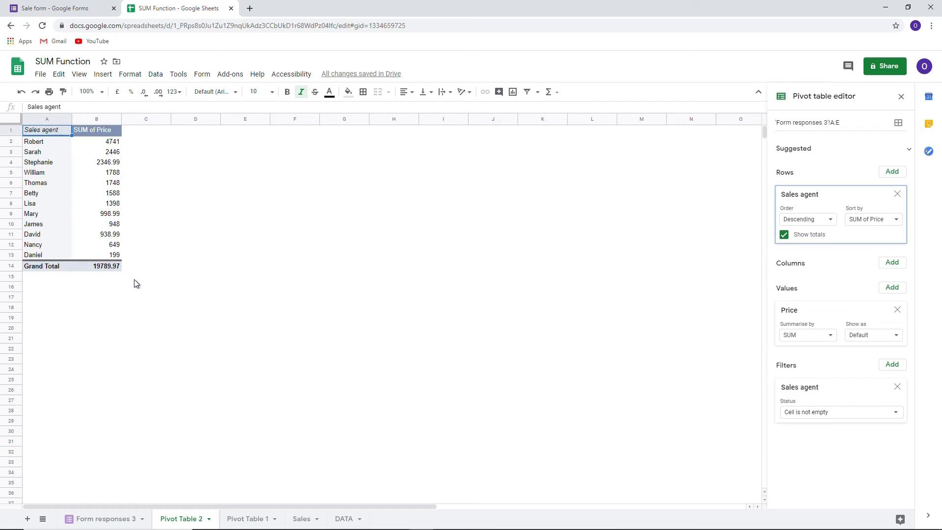
Create a third pivot table on a new sheet from columns A to E of Form responses 3.
click(103, 519)
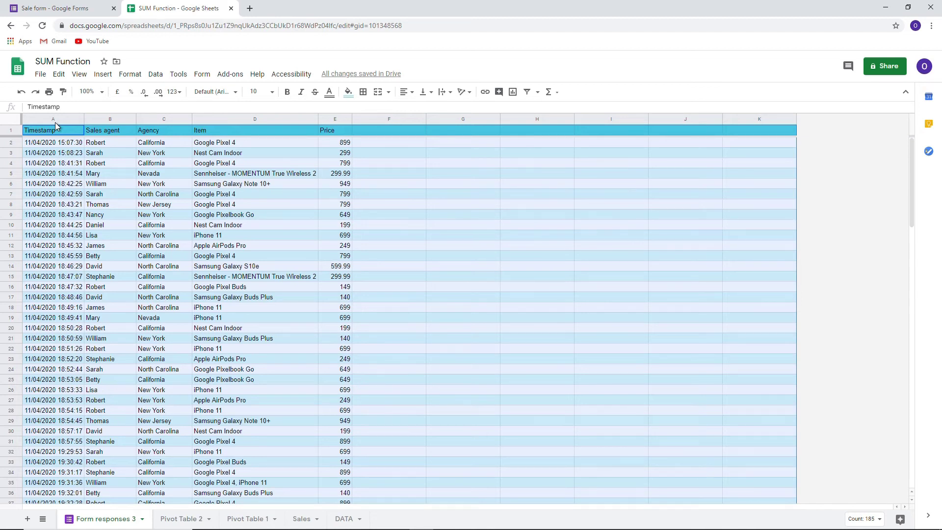
drag(65, 117, 343, 120)
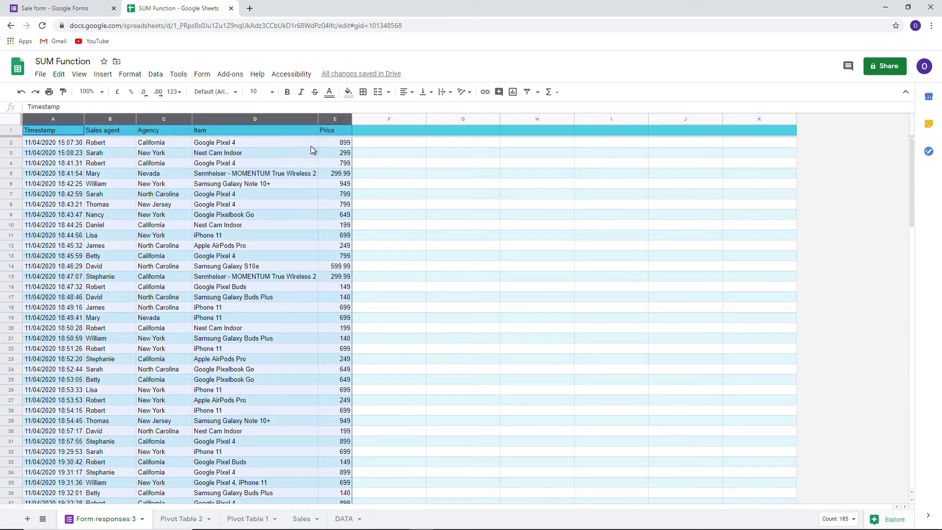
click(155, 74)
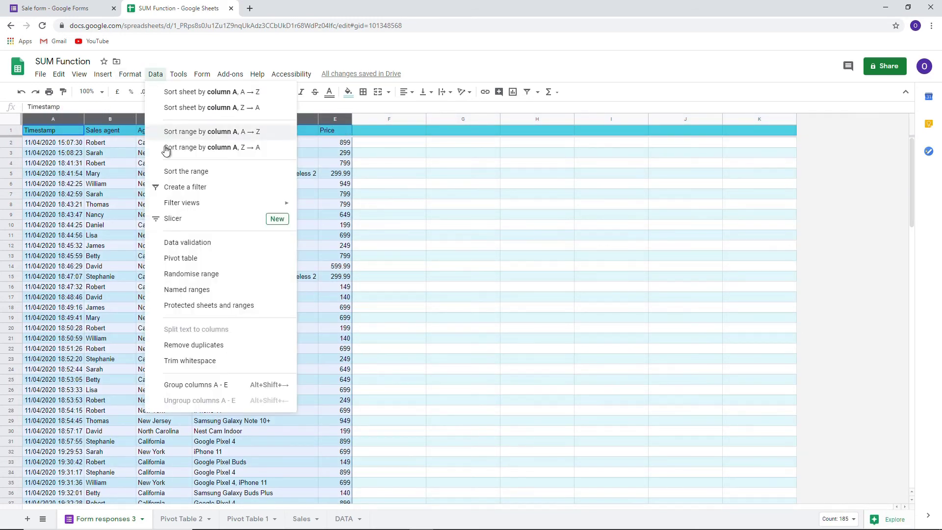
click(192, 258)
click(512, 351)
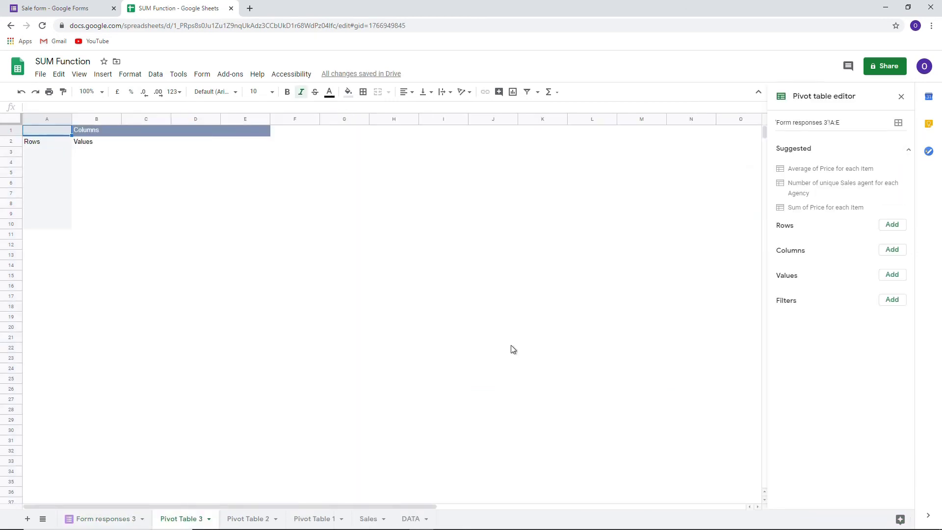
Set Agency as the rows and Sales agent as the columns of the new pivot table.
click(894, 229)
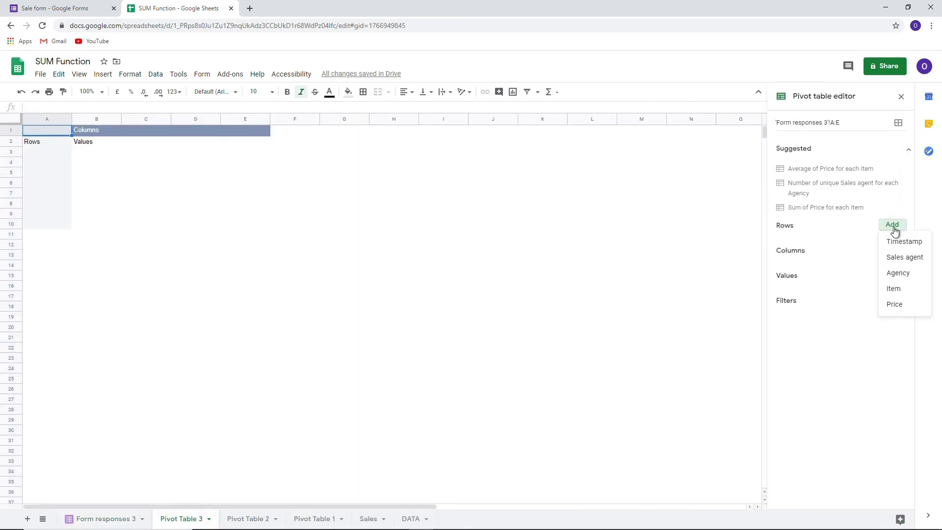
click(915, 273)
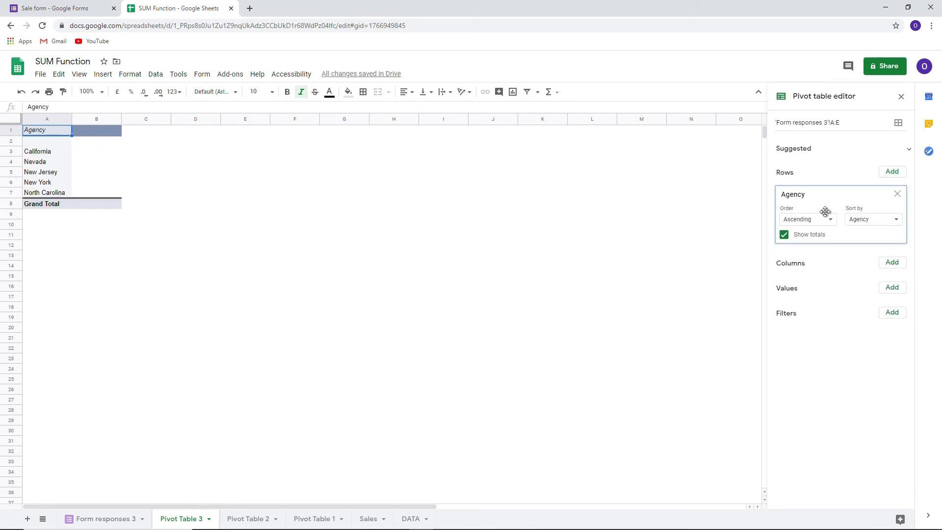
click(891, 262)
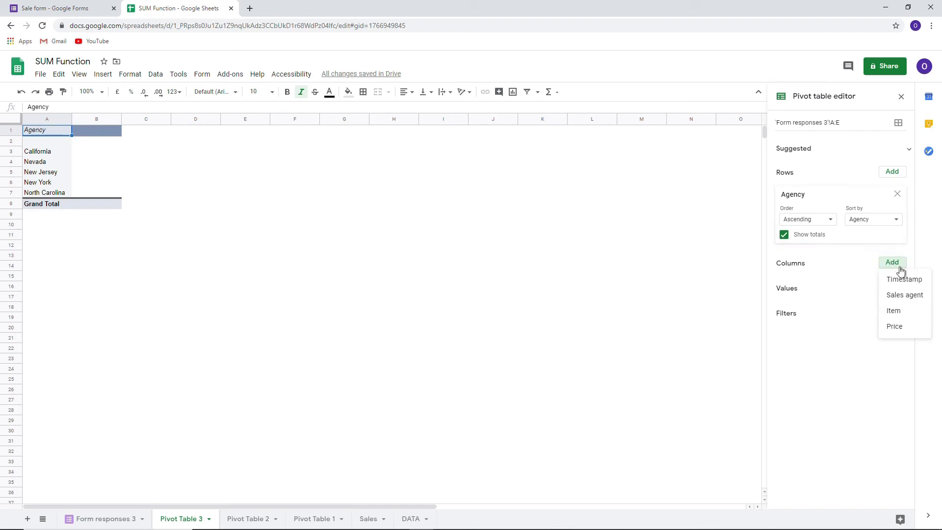
click(915, 294)
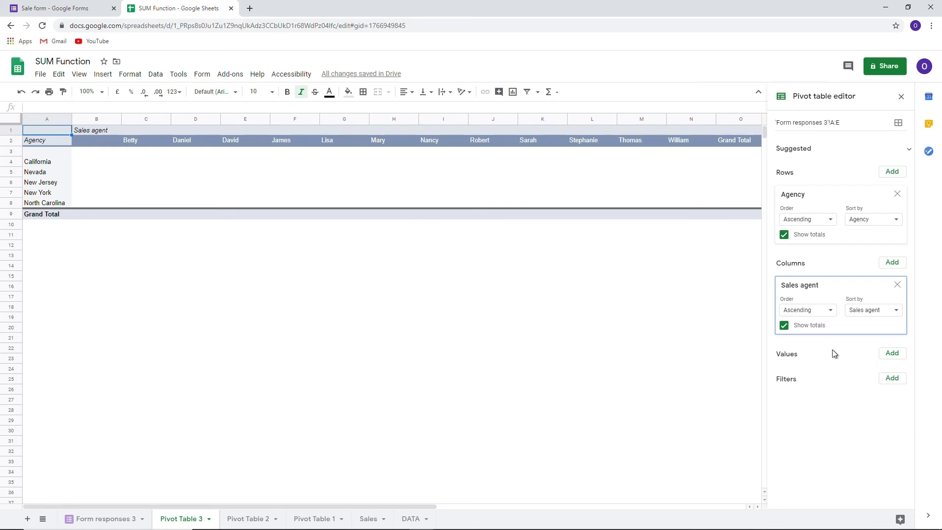
Add an Agency filter to the pivot table with the condition Is not empty.
click(892, 378)
click(907, 426)
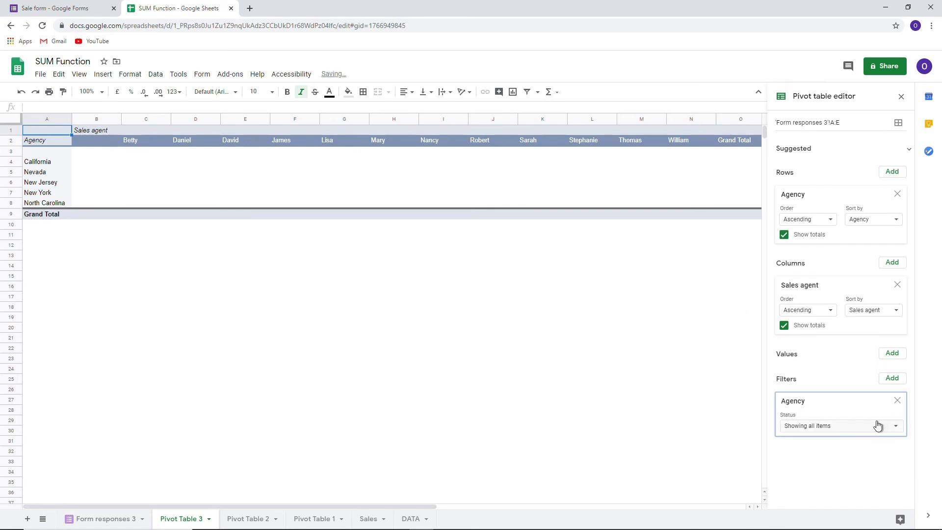
click(877, 425)
click(801, 359)
click(805, 357)
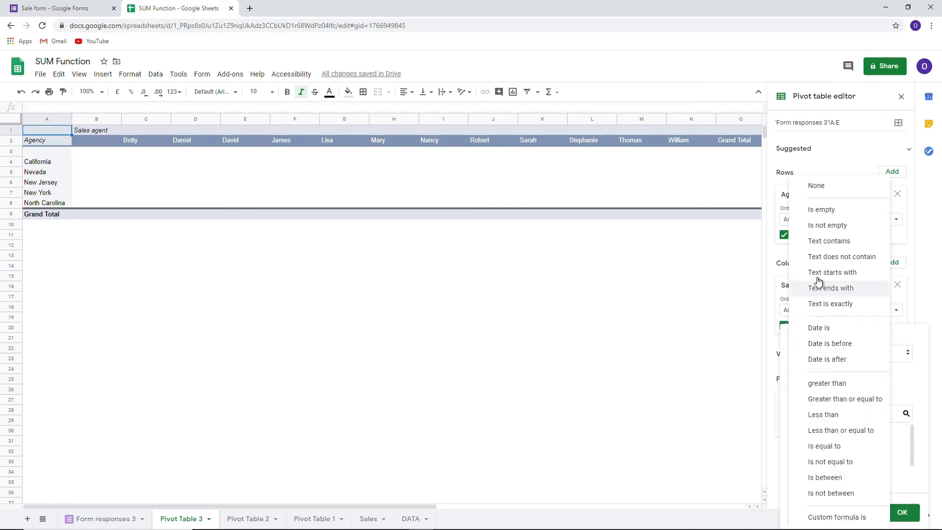
click(816, 228)
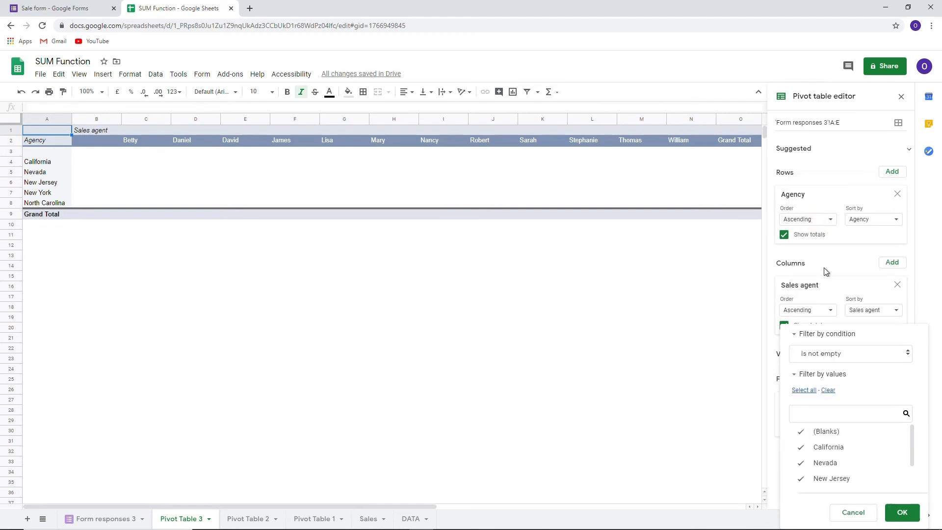
click(901, 513)
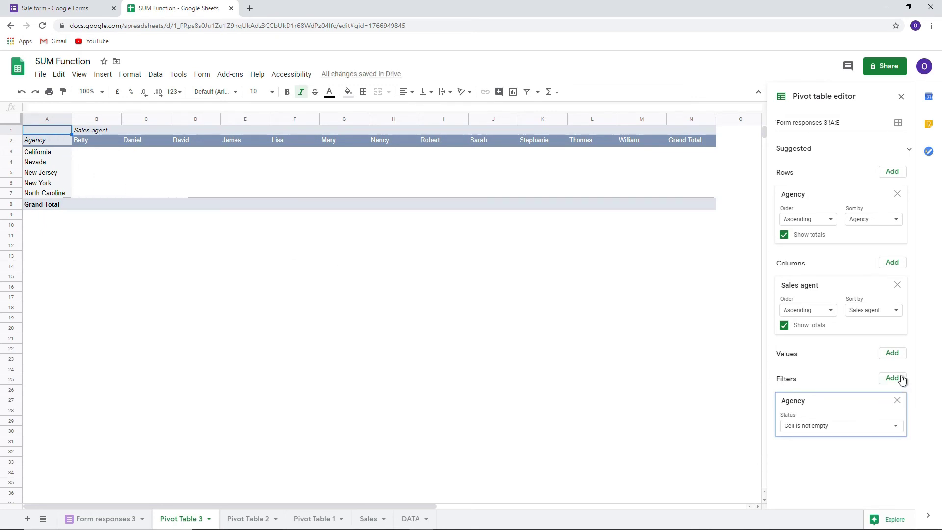
Add Price as a SUM value and sort the Agency rows by the SUM of Price Grand Total in descending order.
click(890, 354)
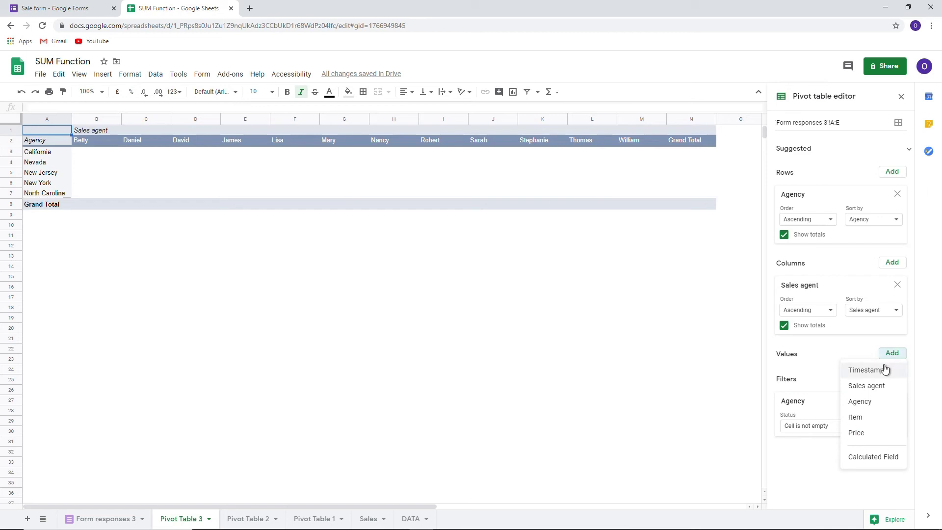
click(879, 433)
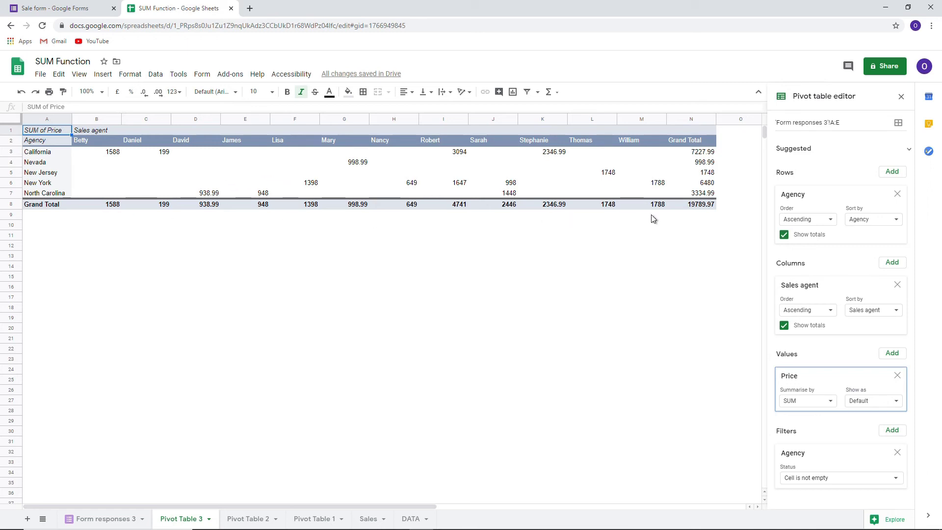
click(868, 223)
click(893, 252)
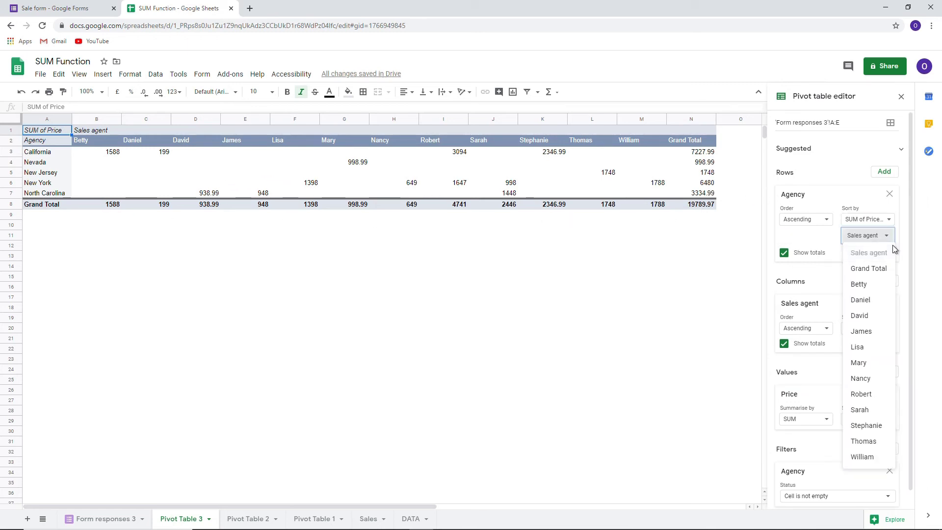
click(876, 268)
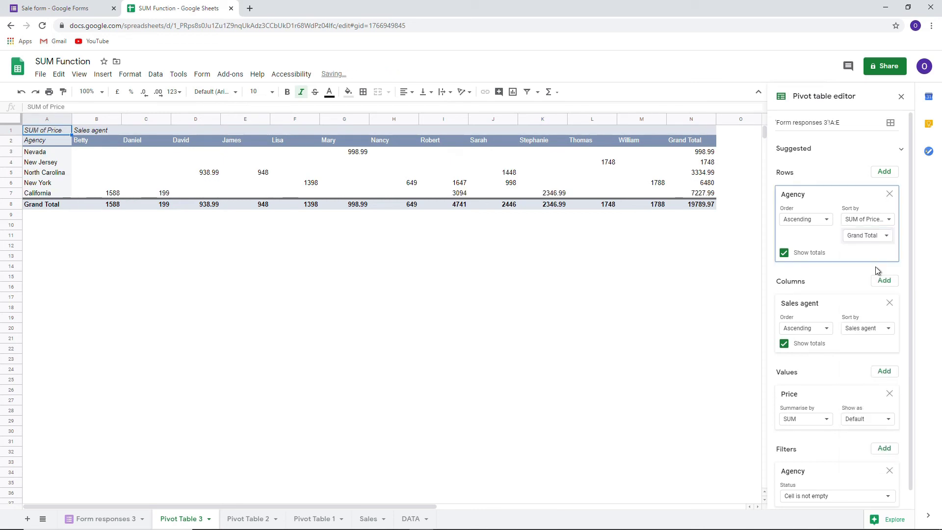
click(825, 219)
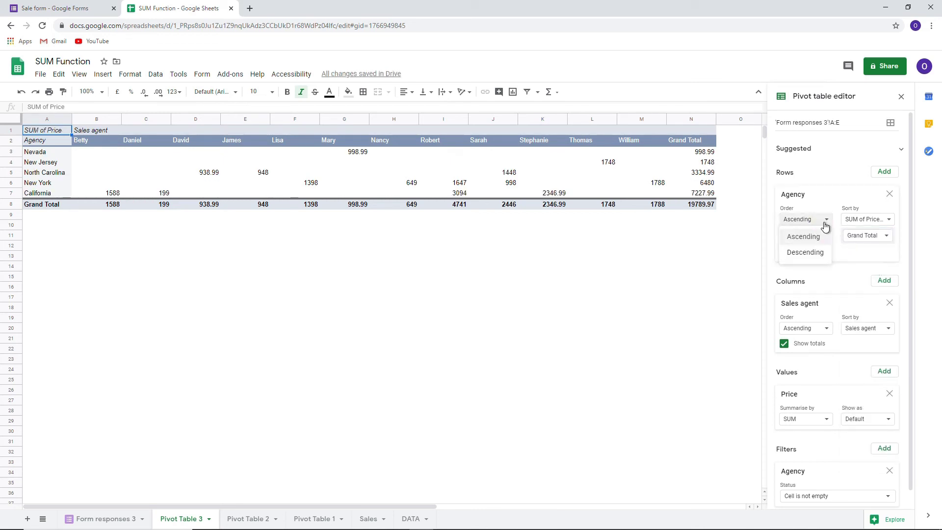
click(822, 253)
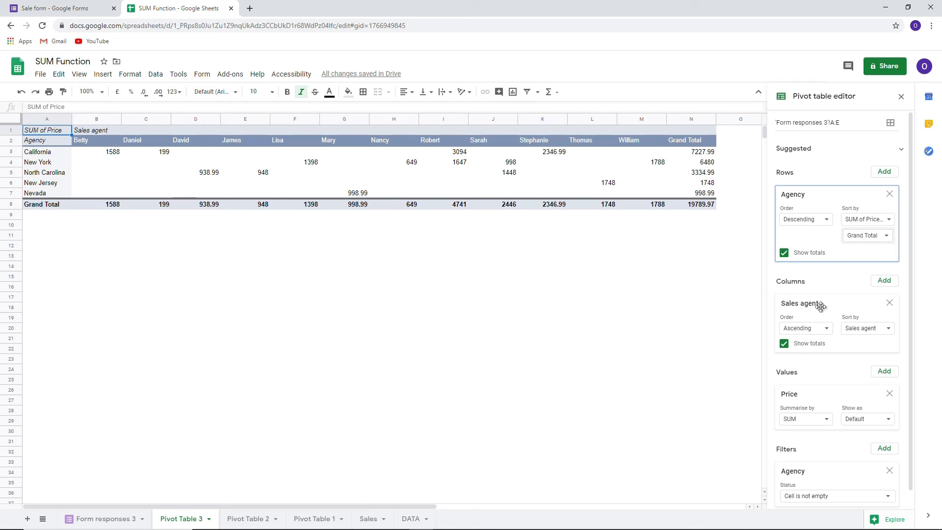
Sort the Sales agent columns by the SUM of Price Grand Total in descending order.
click(890, 334)
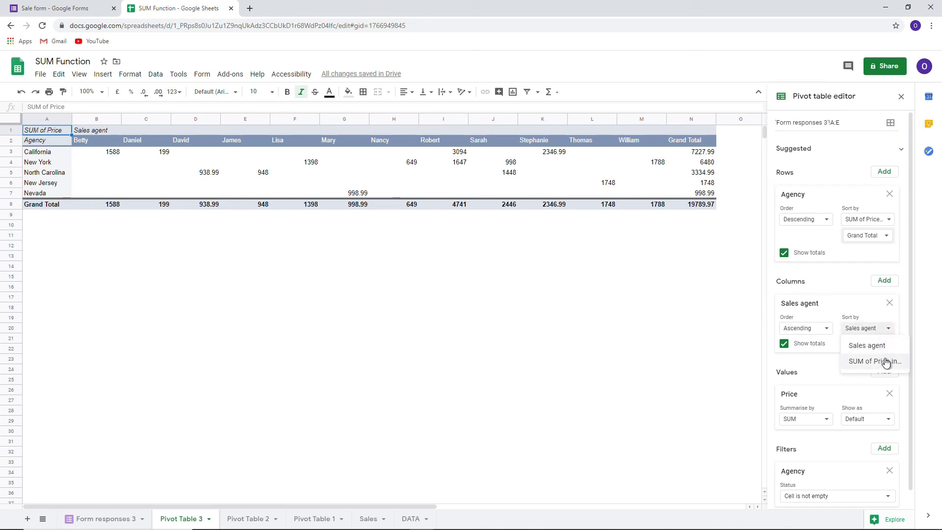
click(885, 362)
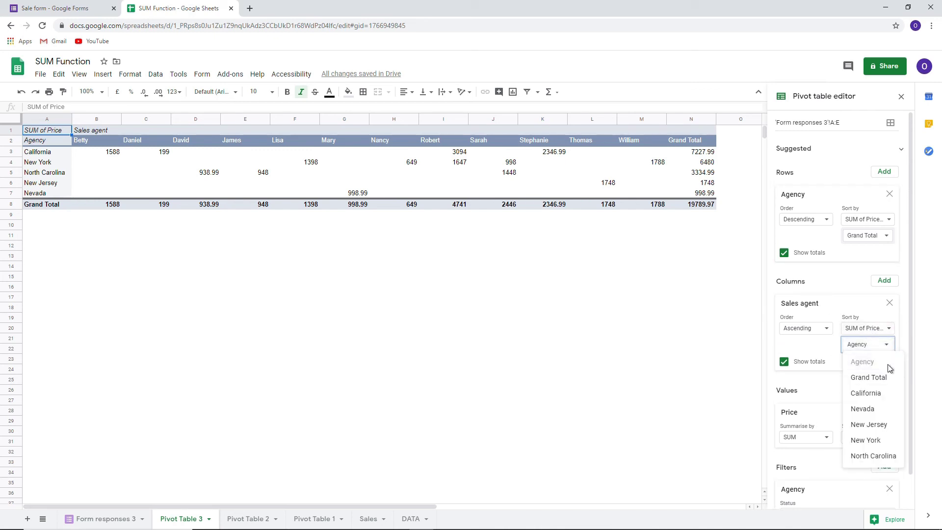
click(868, 377)
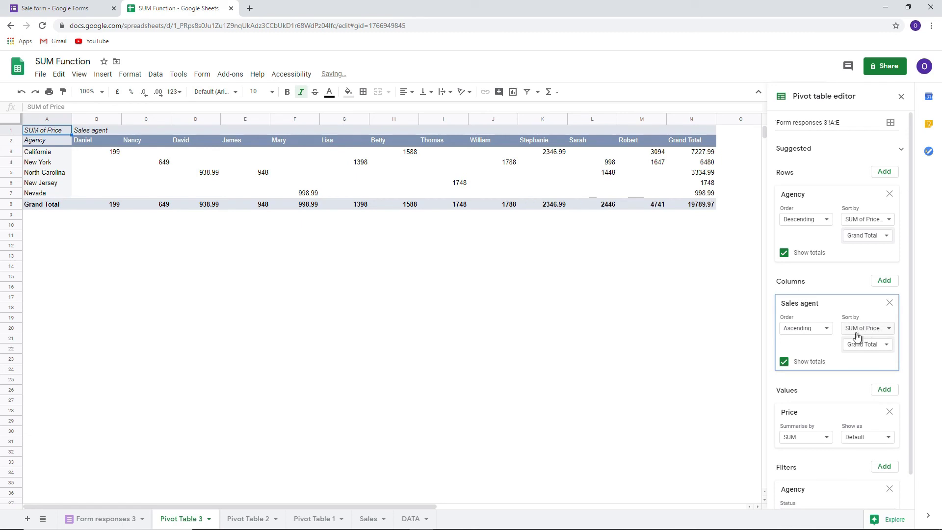
click(828, 330)
click(814, 361)
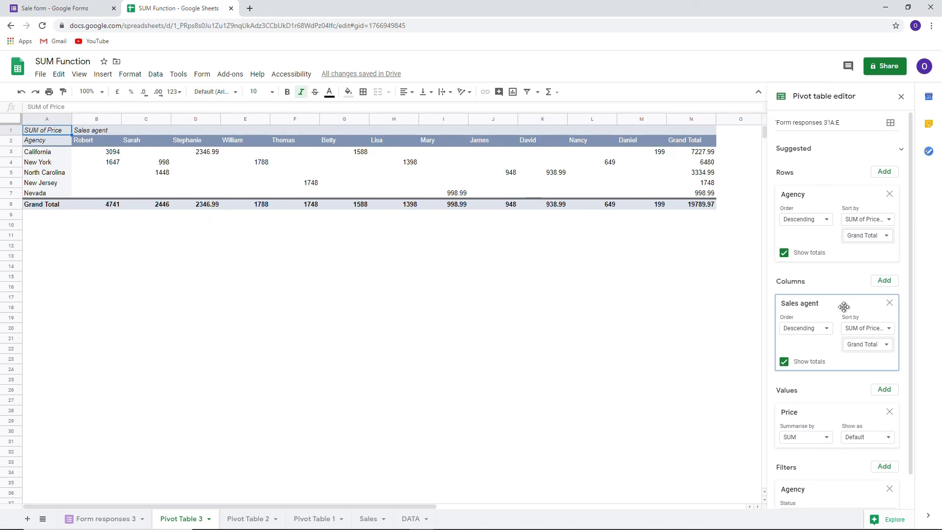
Replace the Price value in the pivot table with Item, summarised by COUNTA.
click(888, 411)
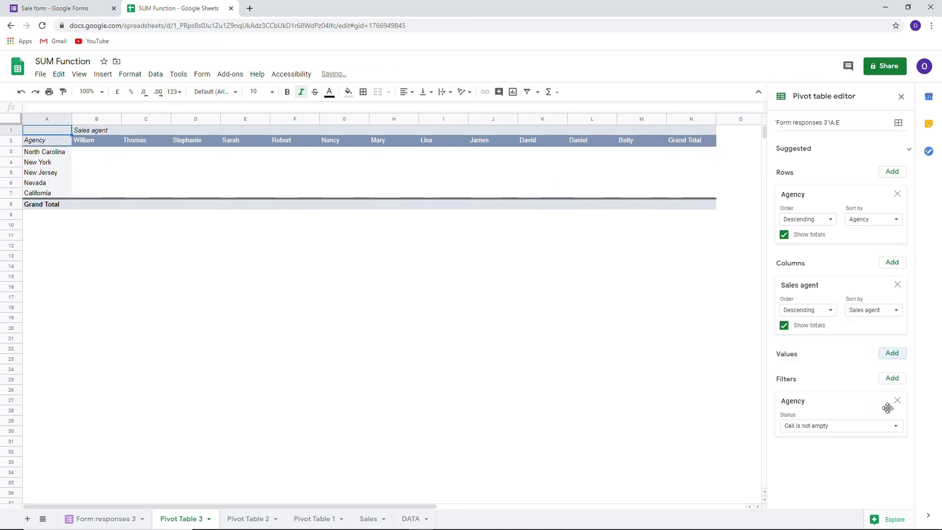
click(889, 355)
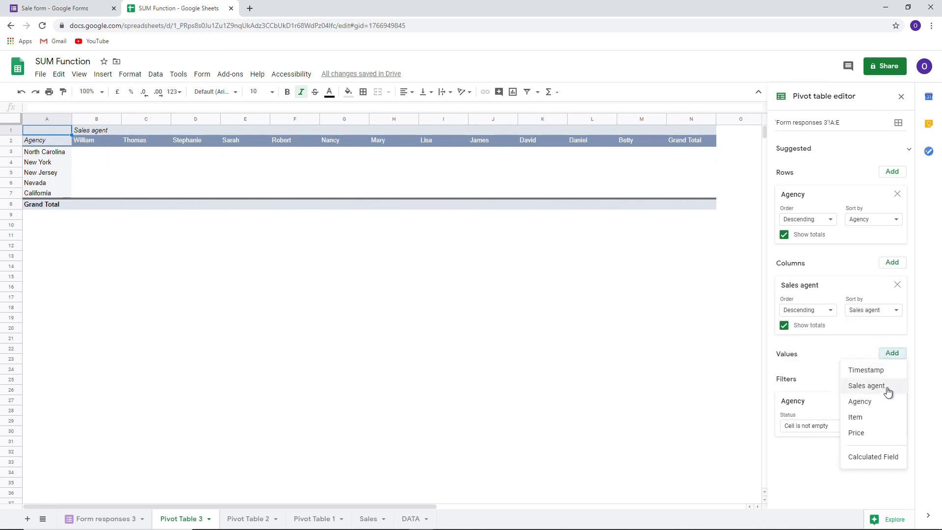
click(876, 420)
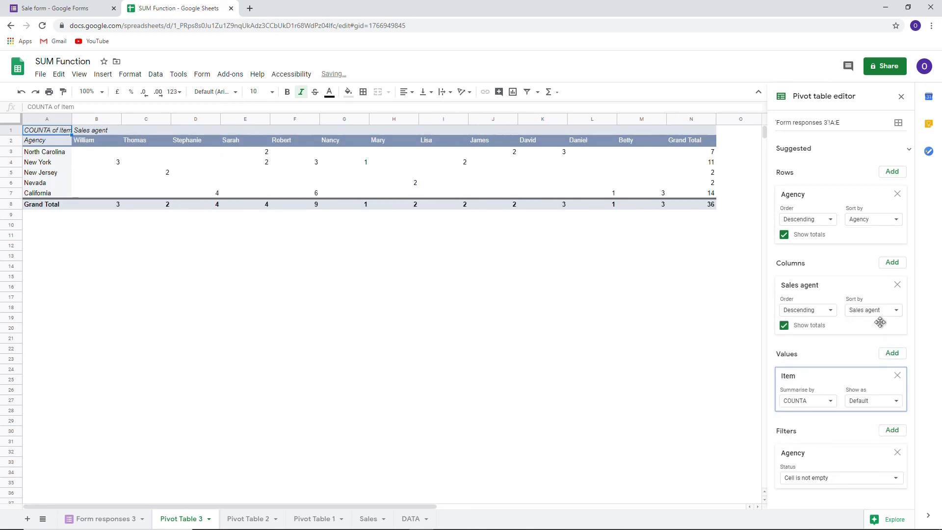
Sort both the Agency rows and the Sales agent columns by the COUNTA of Item Grand Total.
click(868, 221)
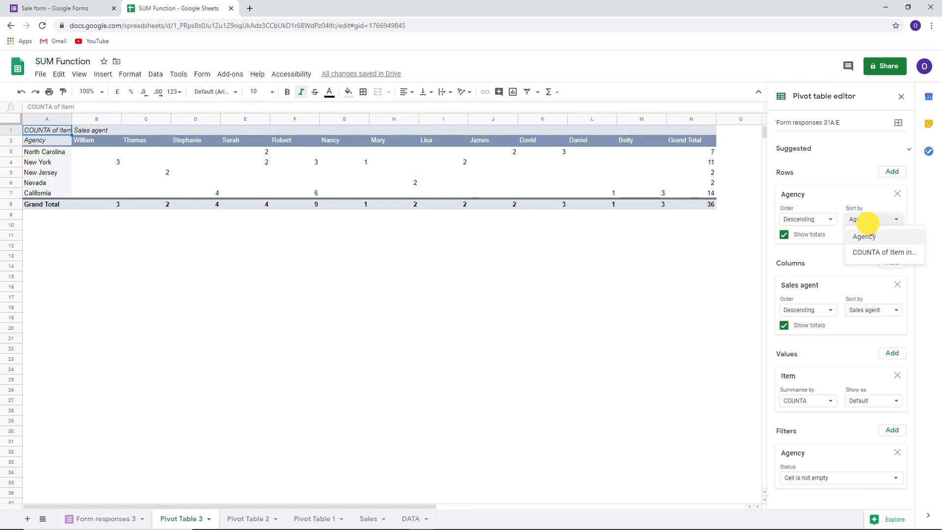
click(882, 251)
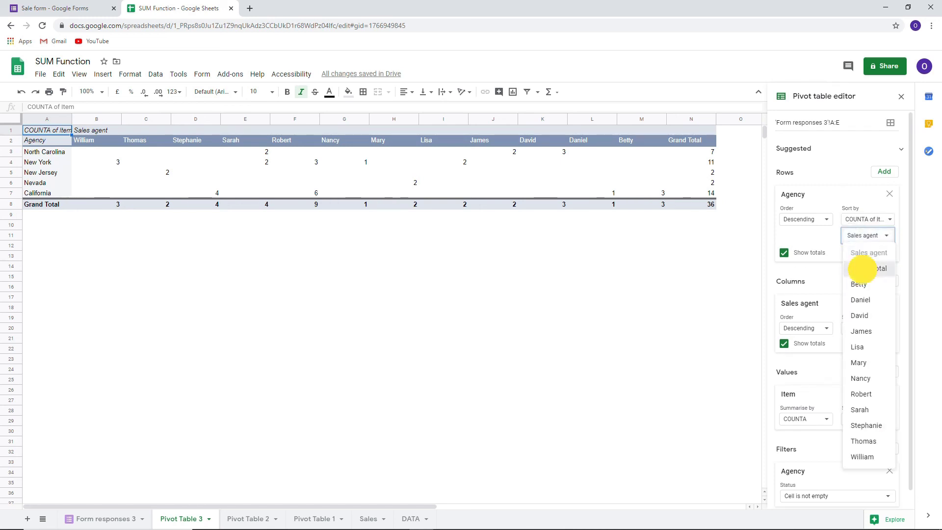
click(862, 268)
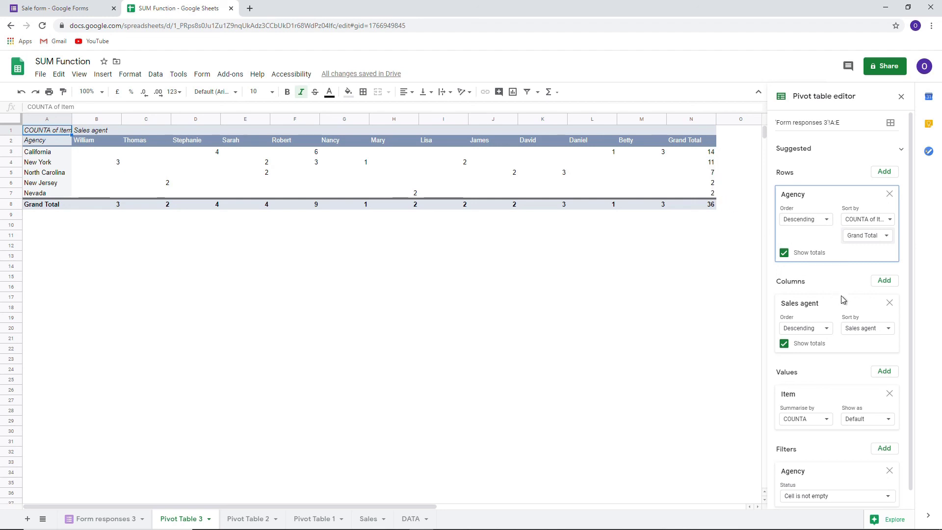
click(865, 328)
click(870, 362)
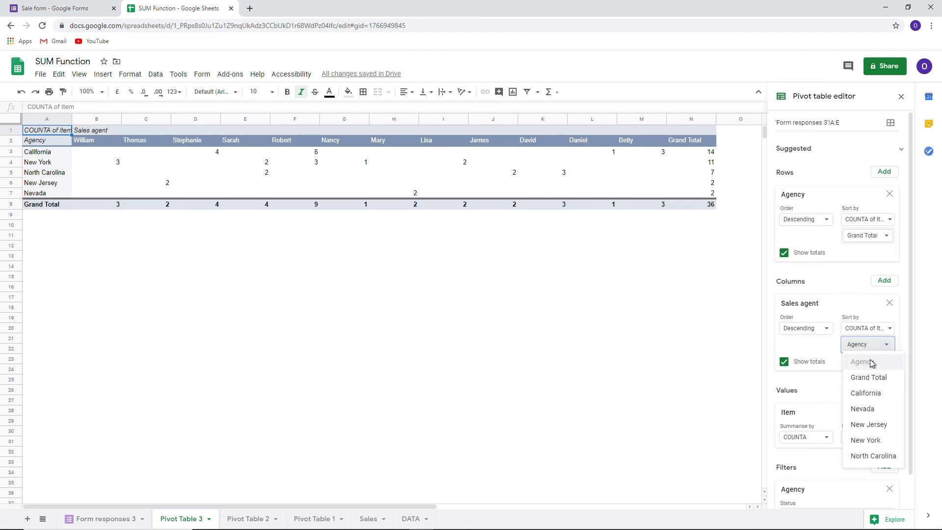
click(875, 377)
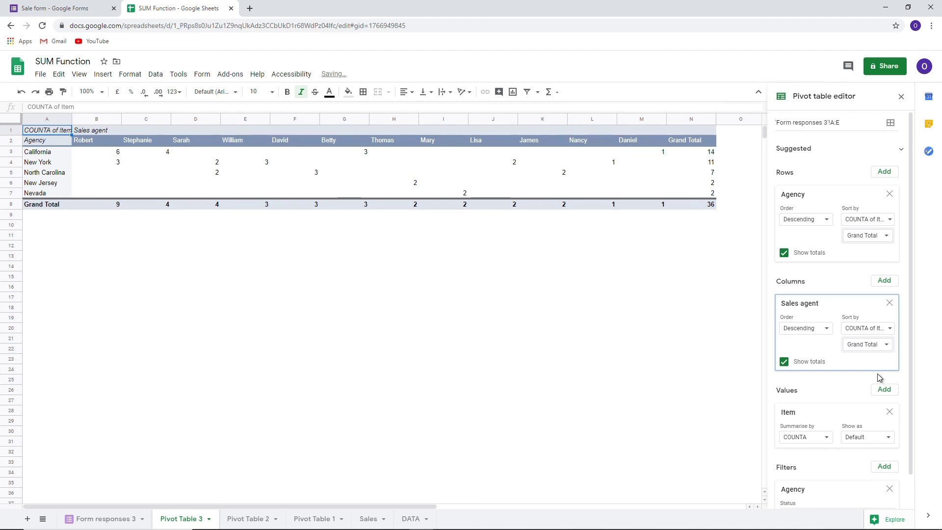